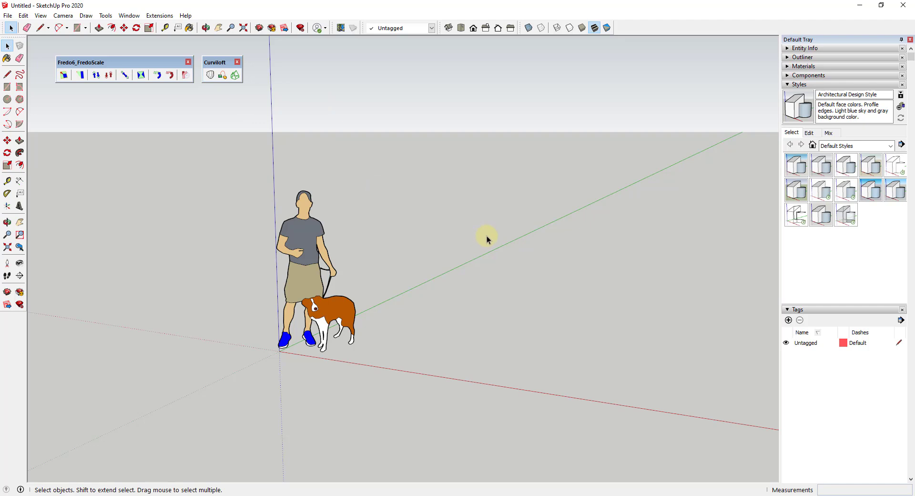
Delete the default figure of the person with the dog from the model.
click(323, 226)
key(Delete)
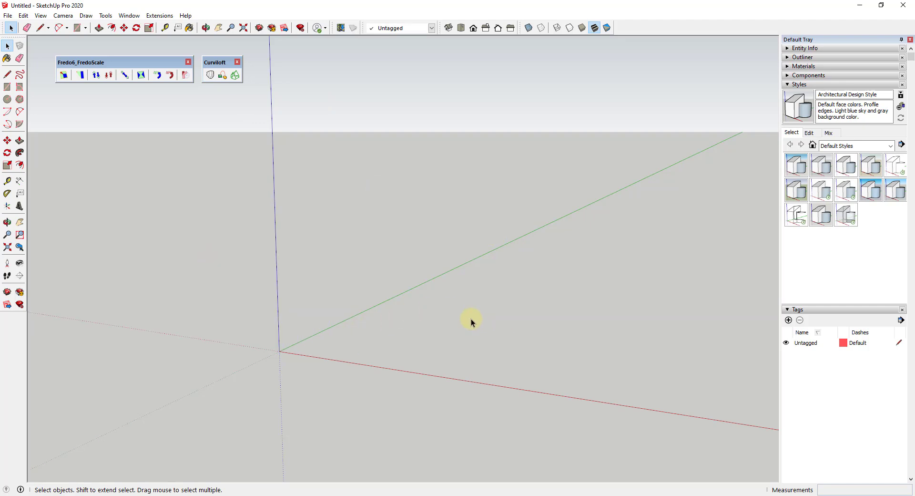
Draw an edge from the origin along the green axis, then an 11 1/2" edge from its end along the red direction.
middle_drag(372, 322, 337, 362)
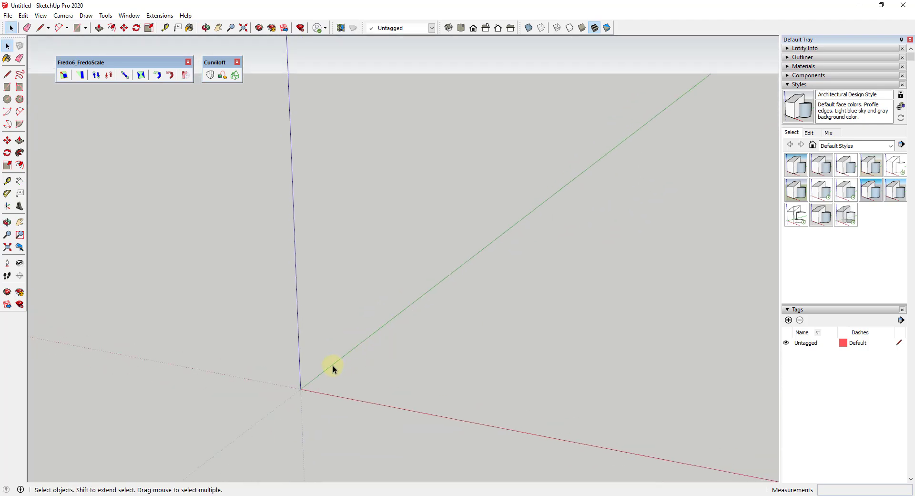
key(l)
click(300, 389)
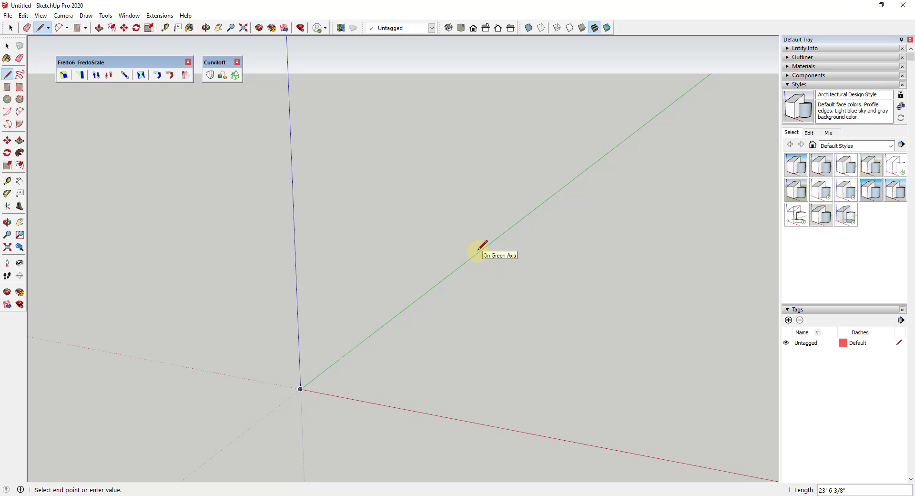
click(462, 264)
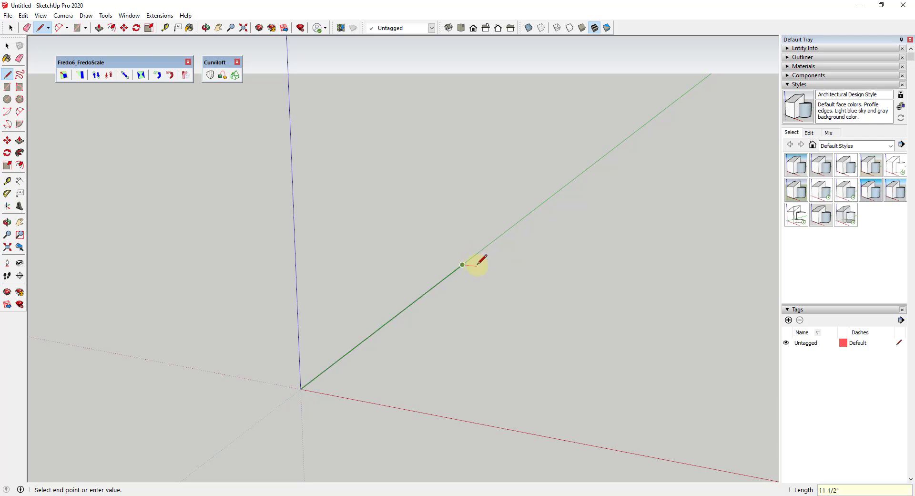
key(Return)
key(space)
Draw a rectangle from the free end of the 11 1/2" edge back to the origin, forming a long narrow strip.
key(r)
middle_drag(477, 261, 479, 266)
click(477, 258)
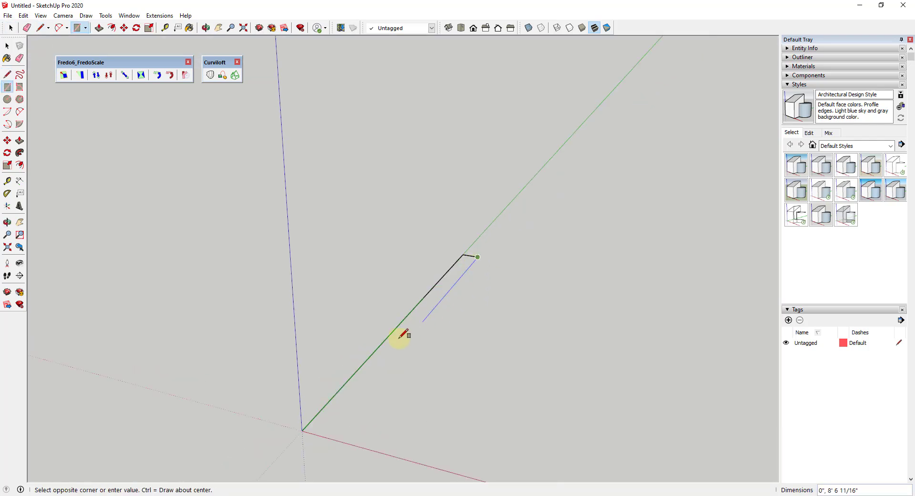
click(302, 431)
key(space)
Push/Pull the strip's face upward to give it a small thickness.
middle_drag(419, 386, 405, 335)
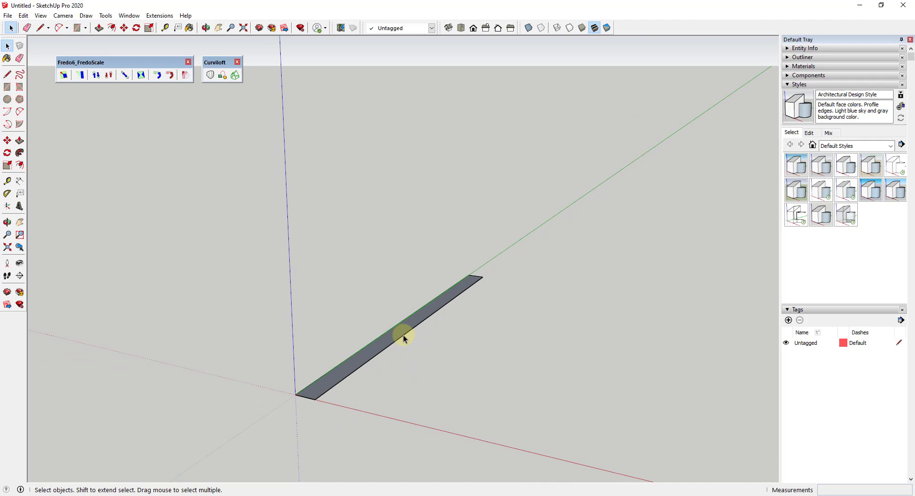
key(p)
click(392, 340)
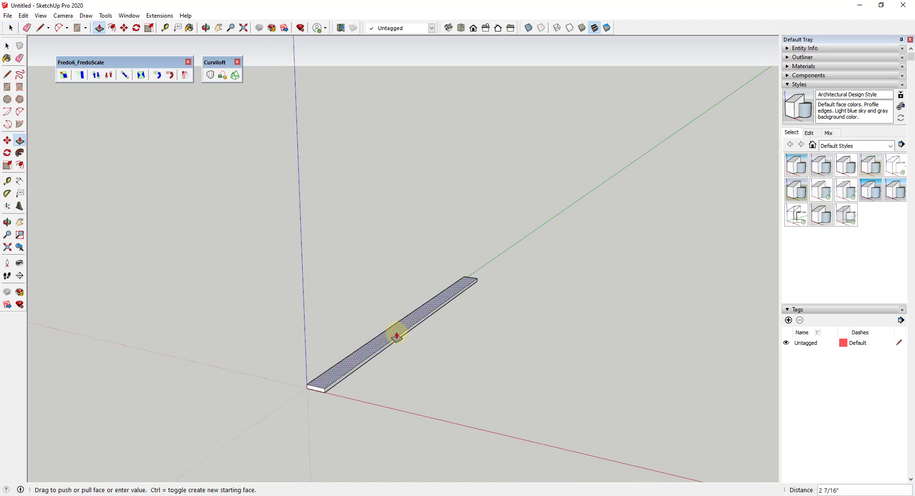
click(398, 332)
key(space)
Select all the connected geometry of the bar and make it a group.
triple_click(395, 335)
right_click(389, 328)
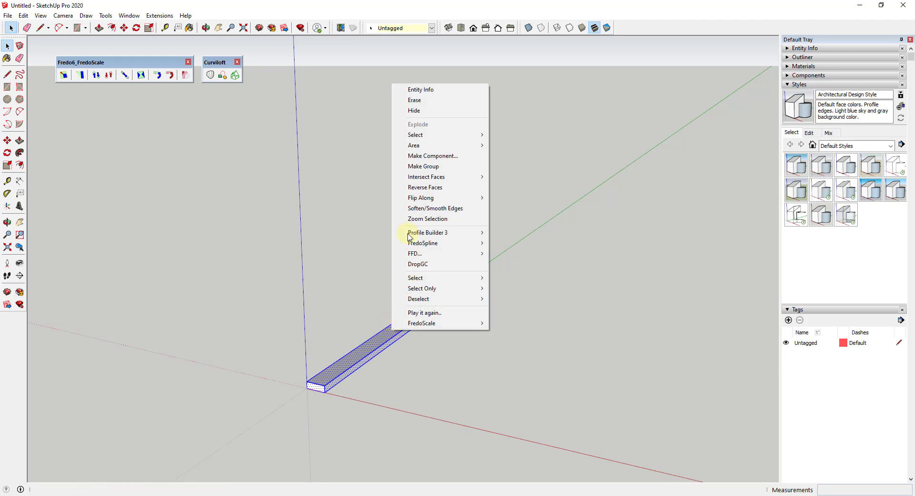
click(424, 166)
Bend the near half of the bar by -90 degrees with FredoScale Radial Bending, from its end at the origin to the long edge's midpoint.
middle_drag(455, 196, 184, 76)
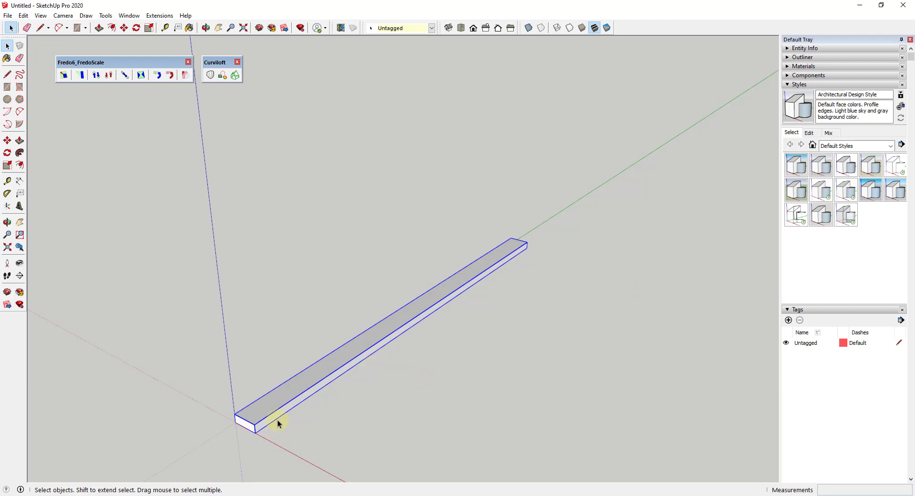
middle_drag(360, 360, 236, 309)
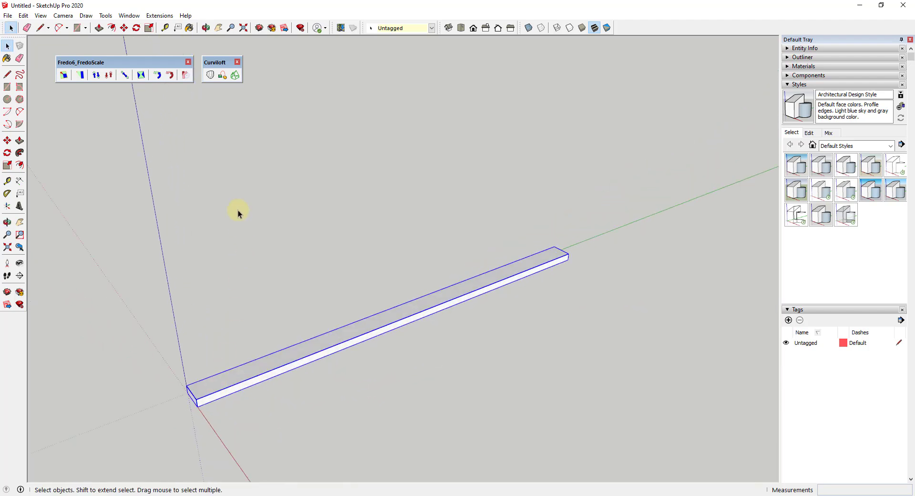
click(186, 76)
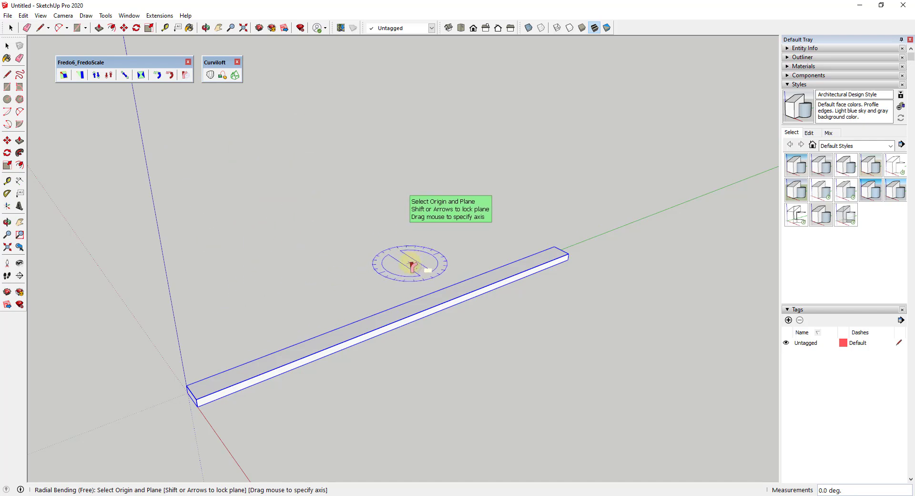
click(196, 399)
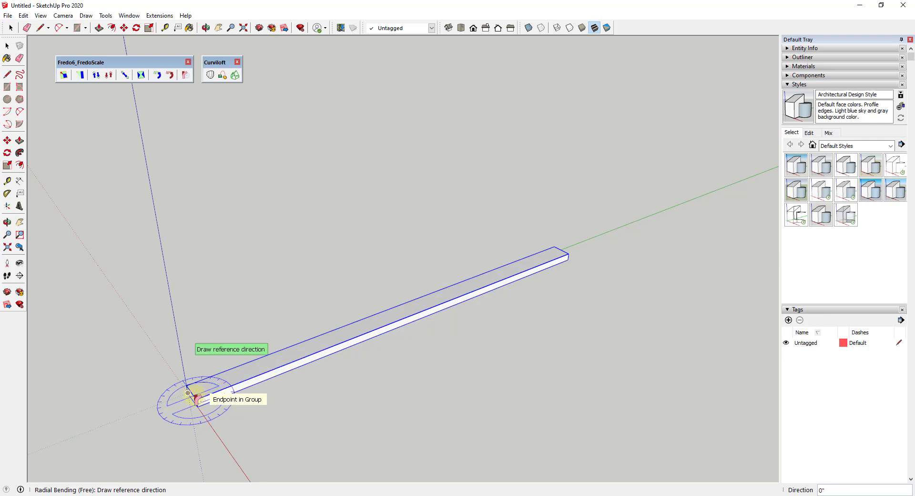
click(414, 315)
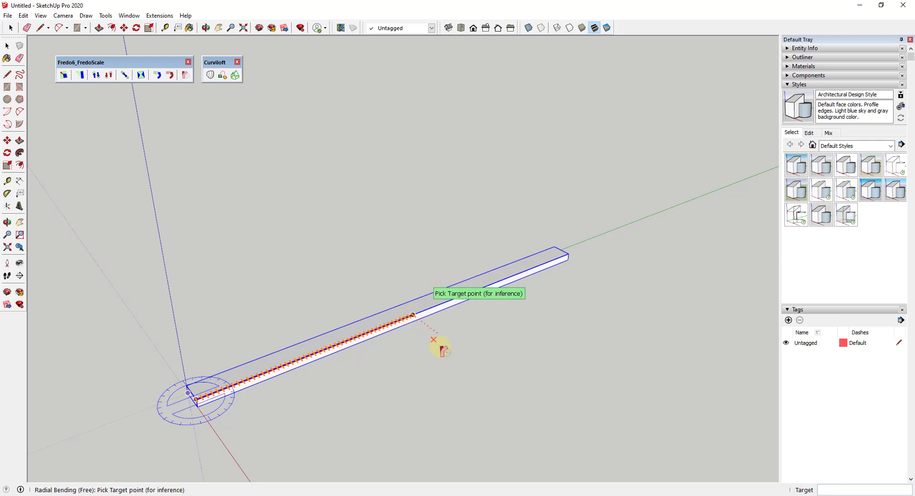
click(415, 317)
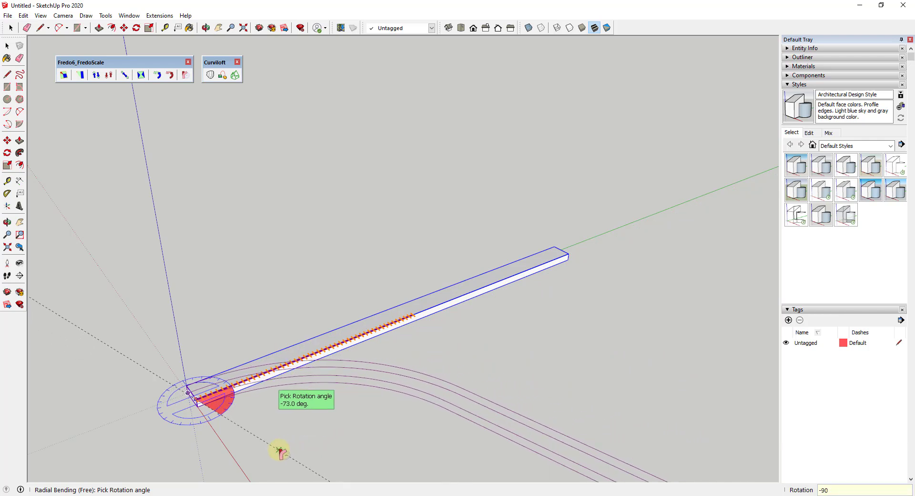
key(Return)
Set the Radial Bending slicing parameters so that additional edges are both soft and smooth.
middle_drag(280, 448, 466, 298)
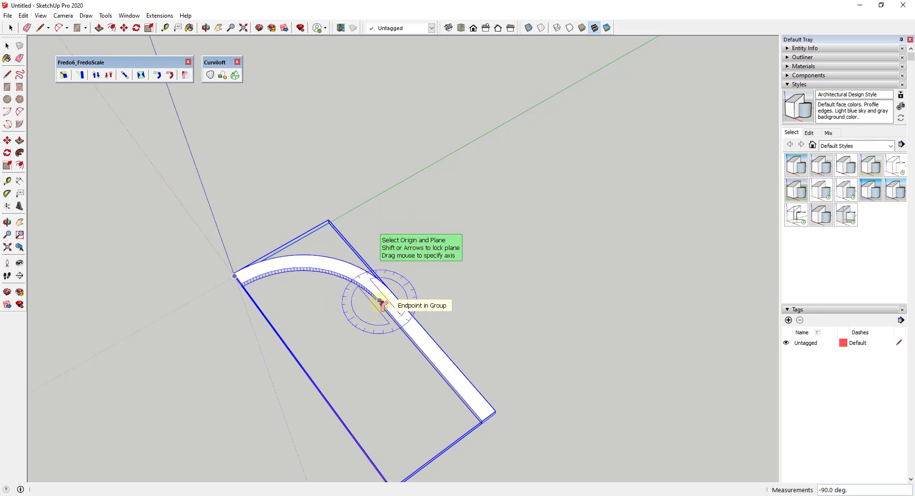
scroll(380, 301, up, 5)
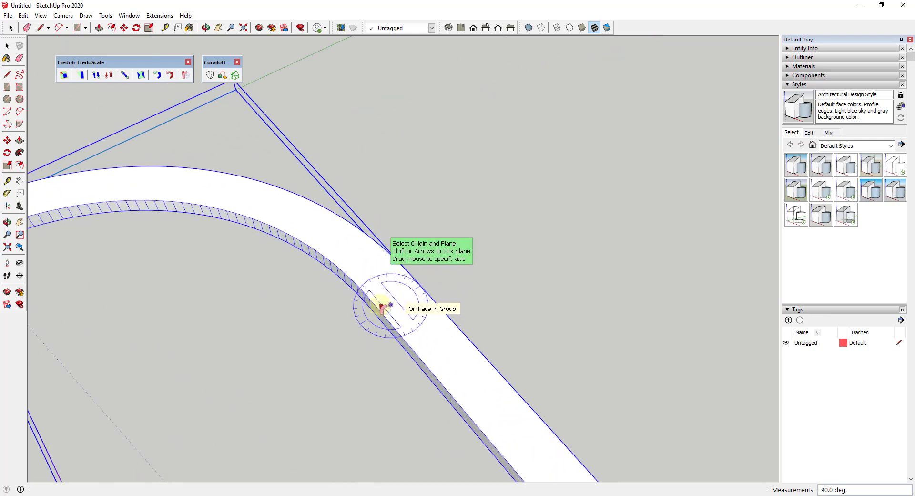
scroll(382, 301, down, 5)
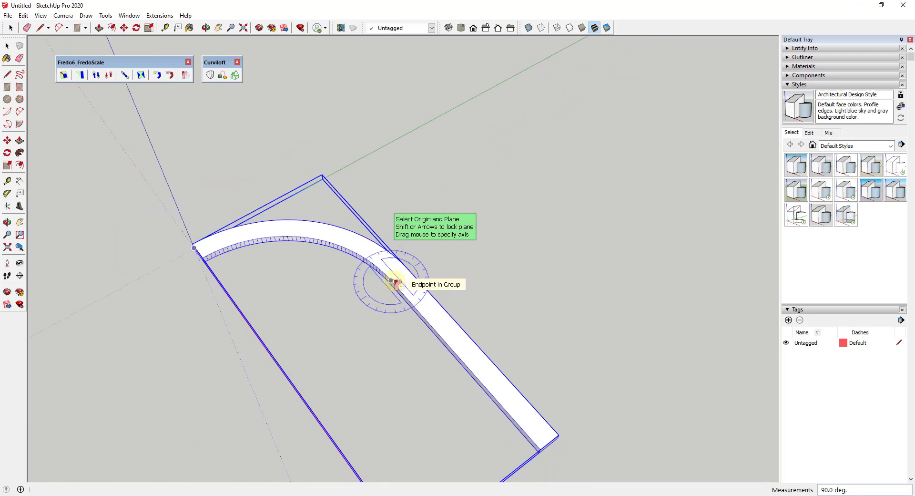
middle_drag(334, 248, 386, 253)
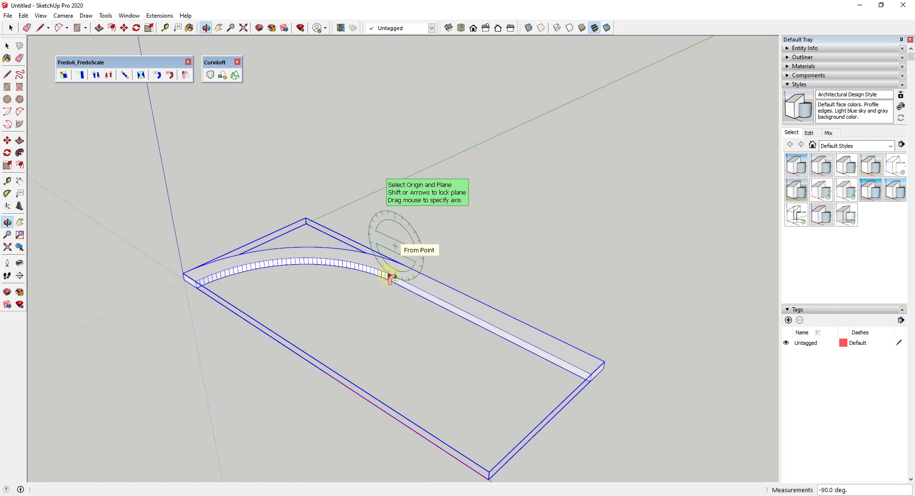
scroll(411, 276, up, 2)
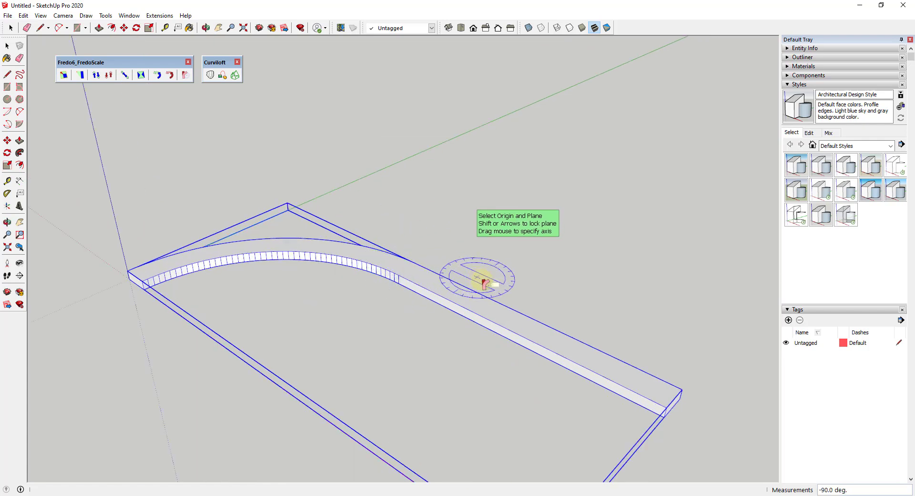
click(401, 276)
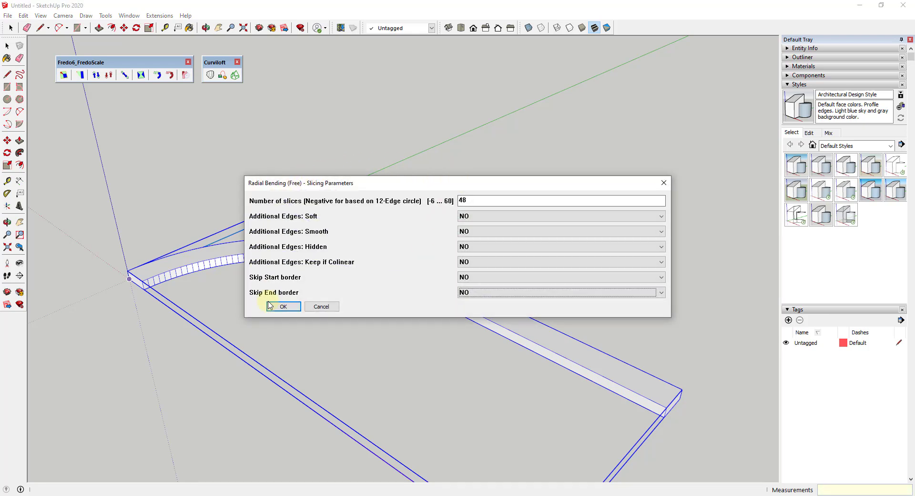
click(481, 217)
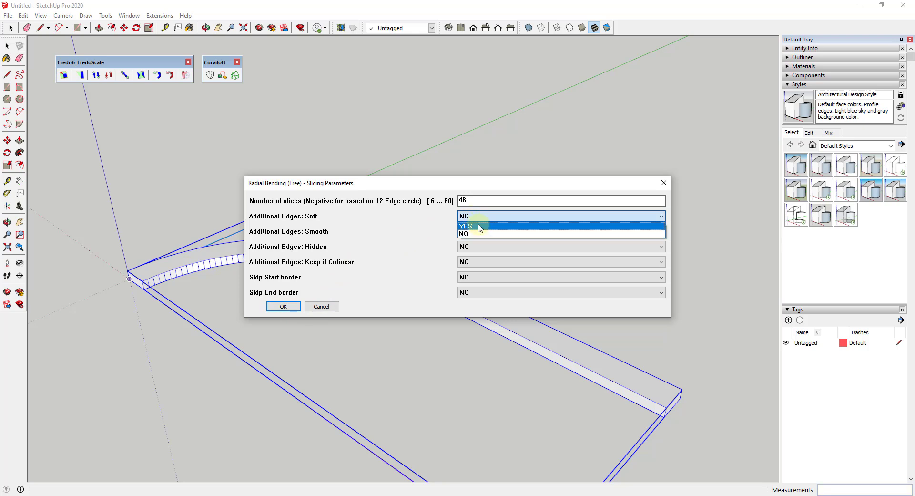
click(480, 226)
click(475, 232)
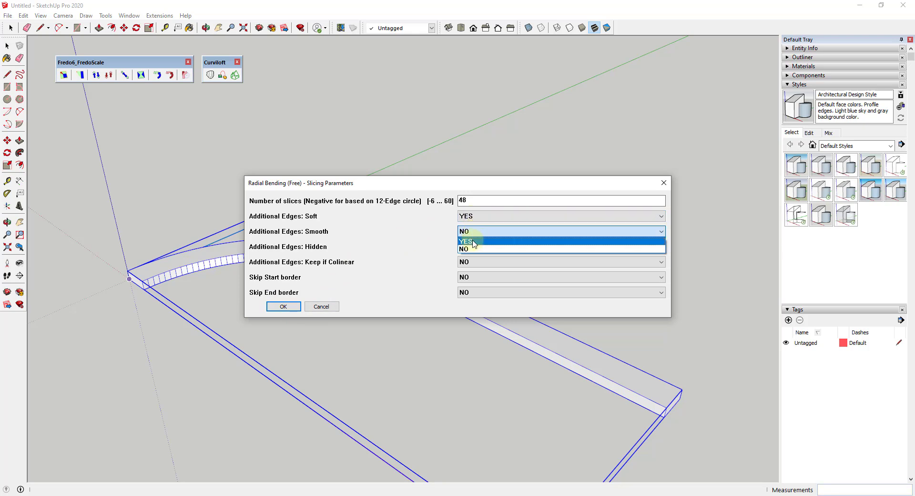
click(475, 242)
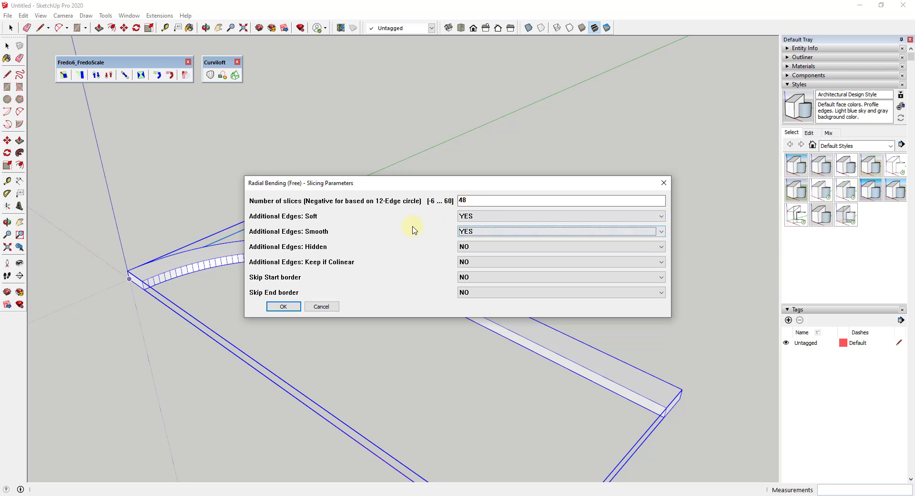
drag(361, 183, 460, 84)
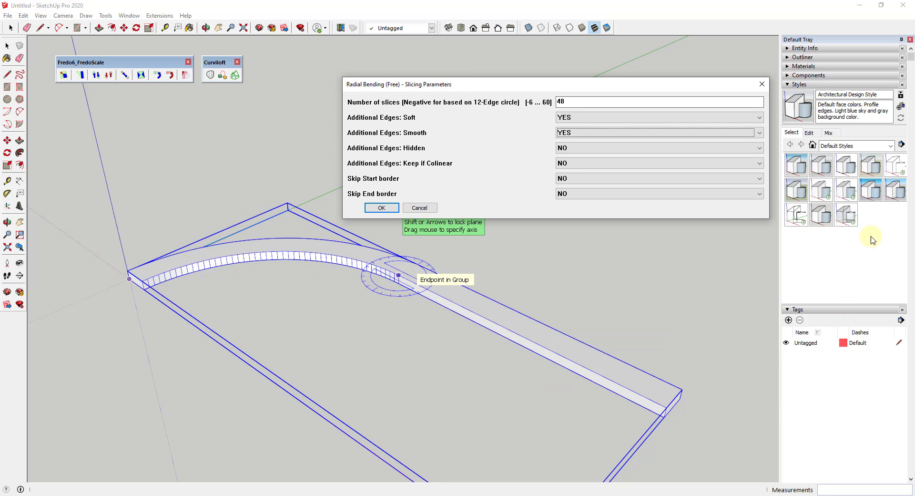
drag(524, 95, 243, 112)
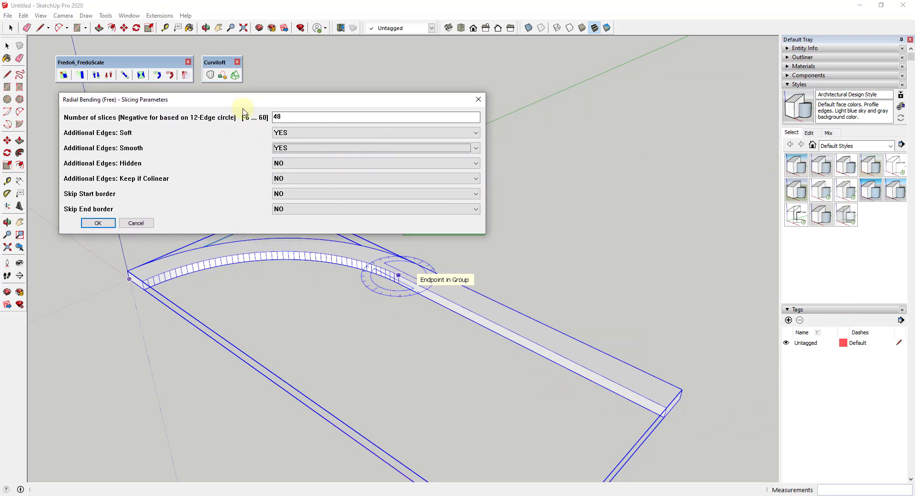
click(98, 223)
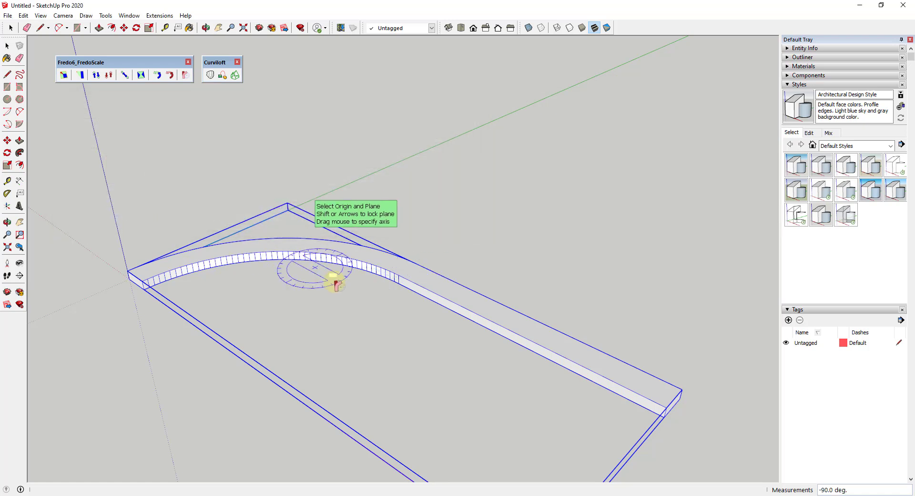
Bend the remaining straight half by 90 degrees in the opposite direction, from the end of the first curve to the bar's far end.
click(400, 277)
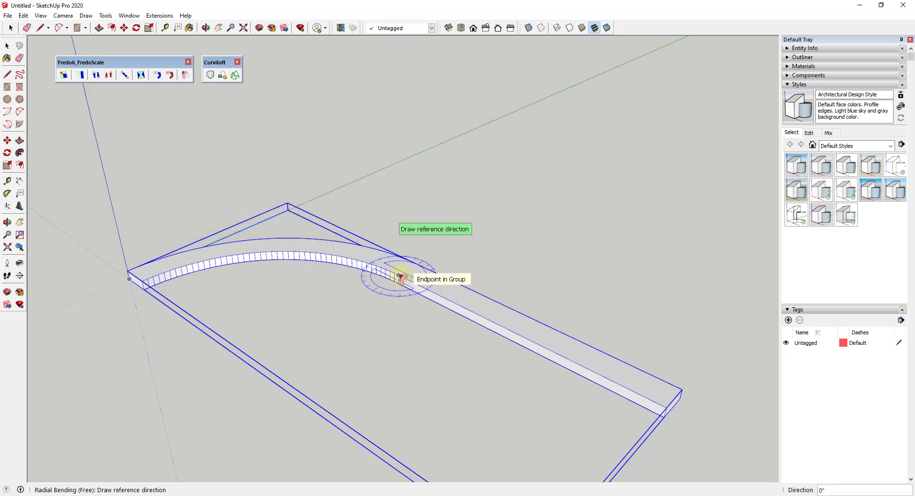
click(668, 409)
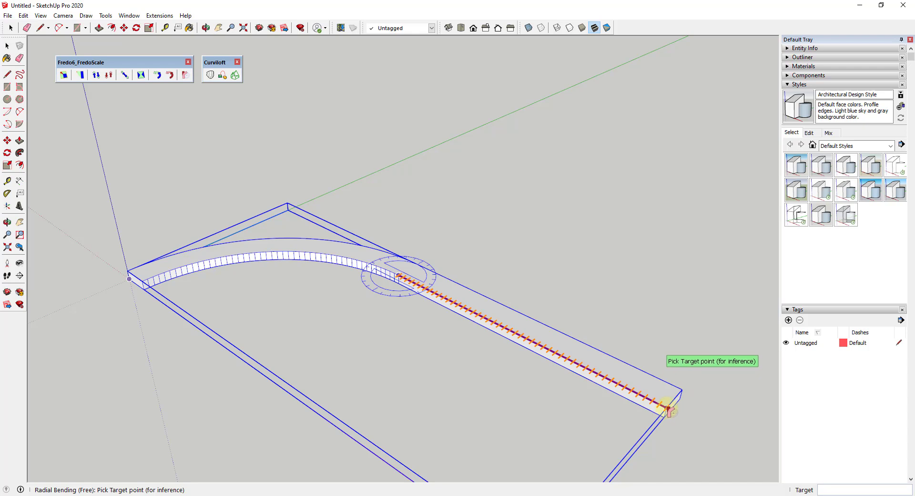
click(669, 408)
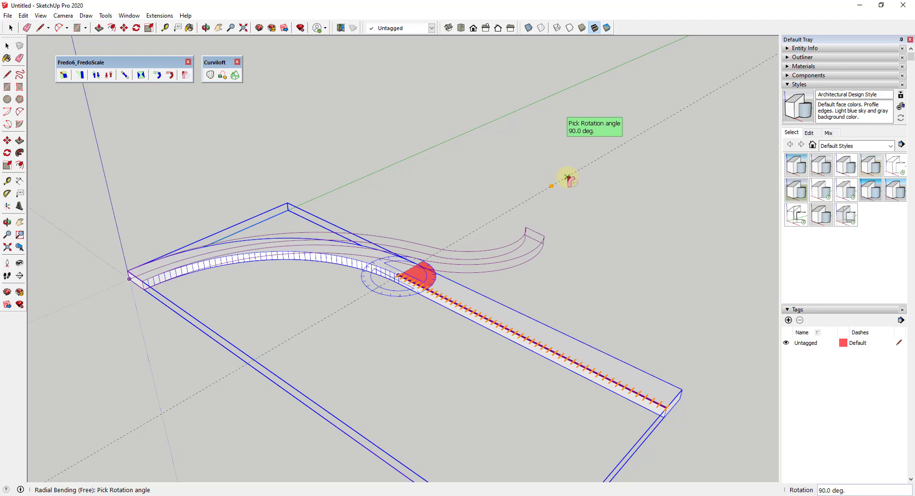
click(569, 179)
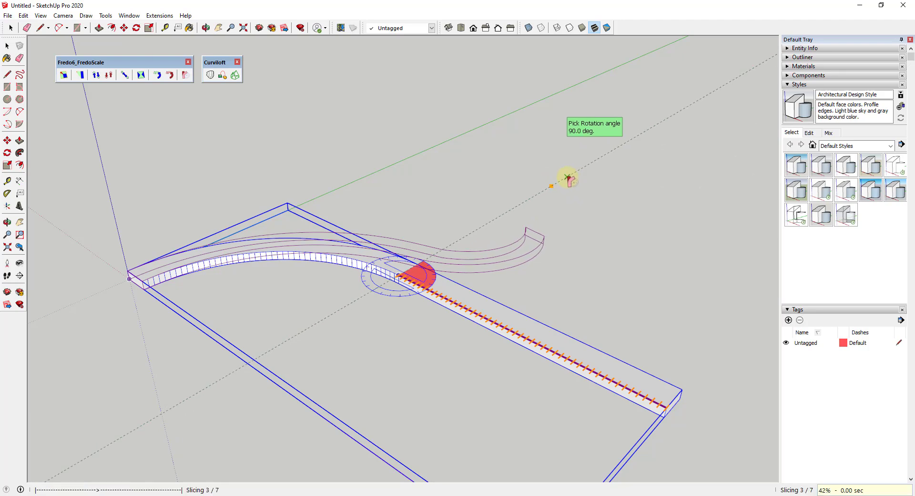
middle_drag(537, 305, 312, 280)
scroll(239, 129, up, 3)
scroll(238, 130, down, 2)
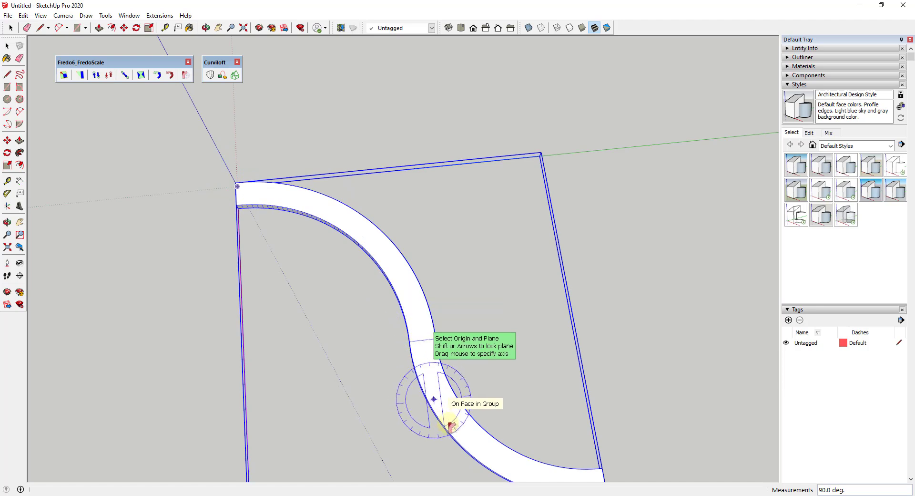
scroll(398, 309, down, 3)
middle_drag(392, 296, 431, 317)
key(space)
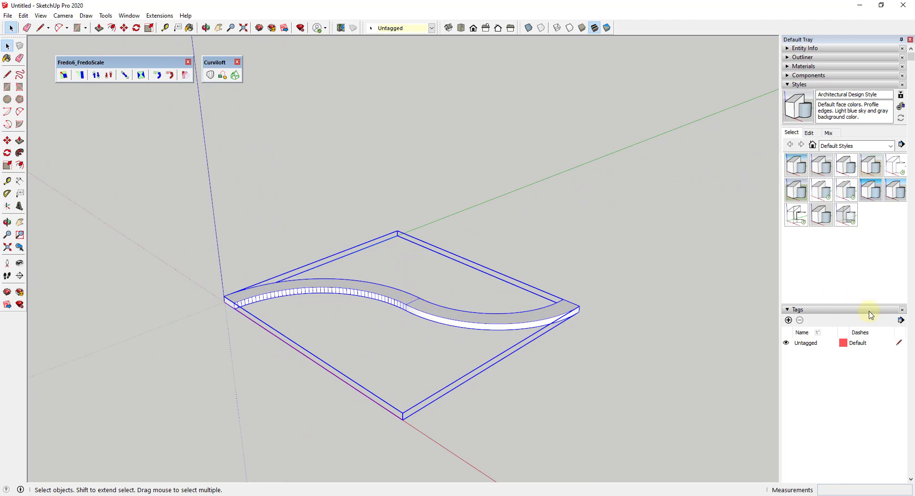
Enable Soften coplanar in the Soften Edges settings for the selected S-shaped group.
scroll(857, 364, down, 3)
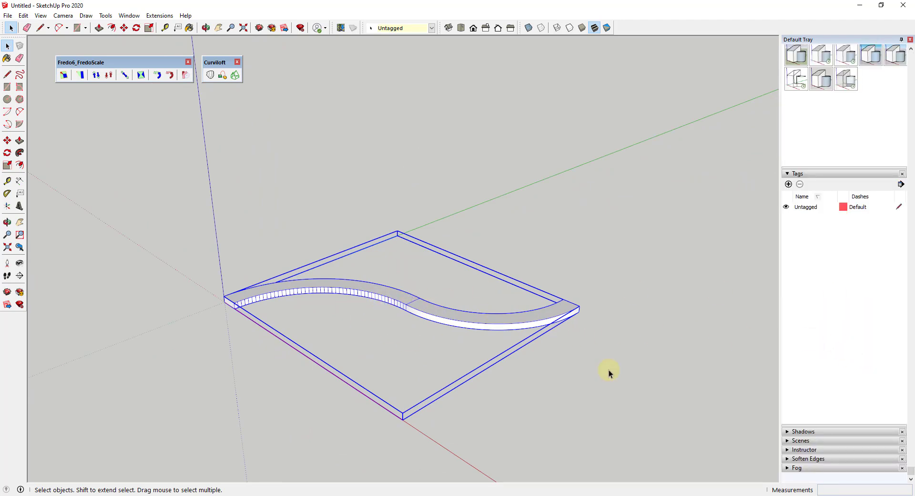
click(789, 459)
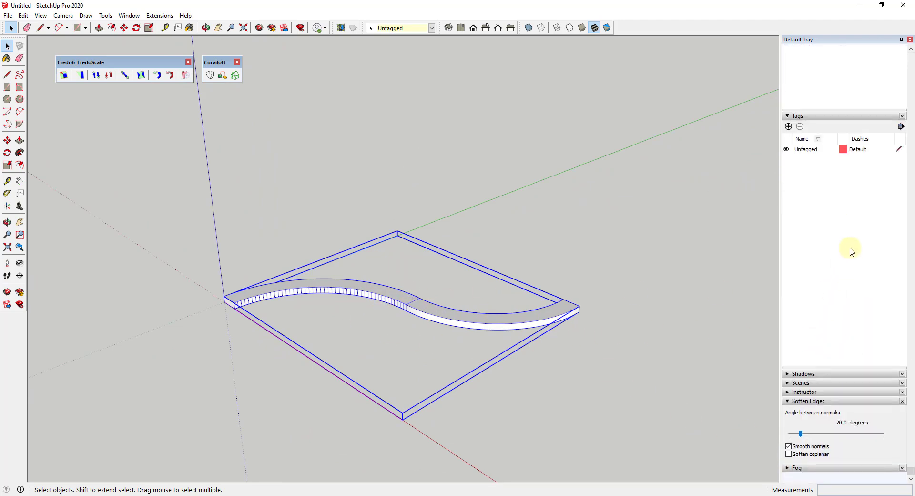
click(804, 455)
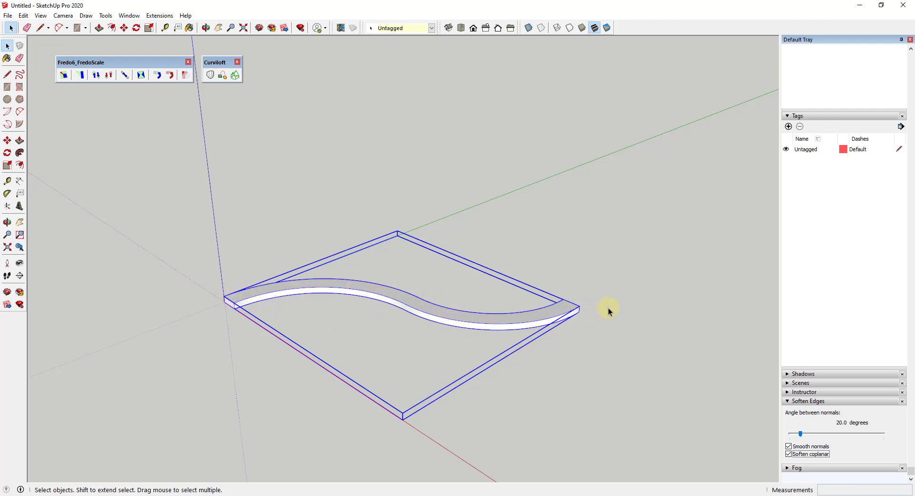
Rotate the S-shaped group upright about the origin, from the red axis up to the blue axis.
scroll(541, 306, down, 1)
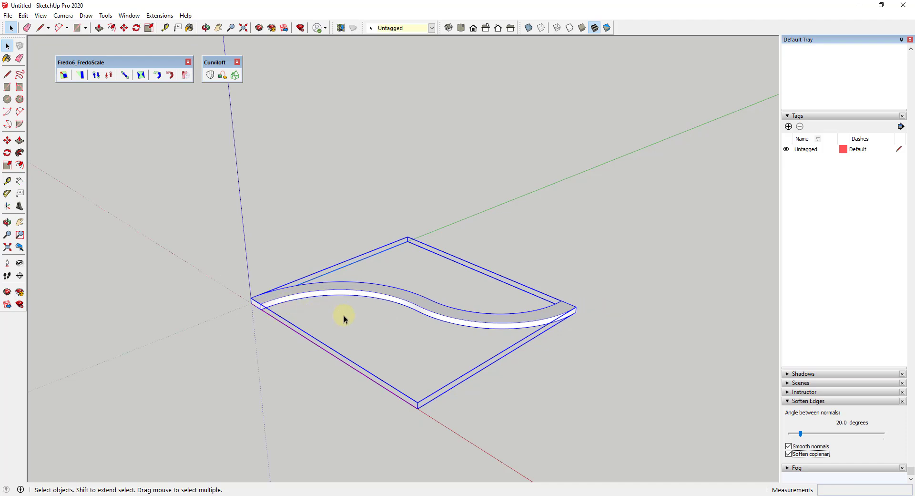
middle_drag(266, 313, 342, 361)
key(q)
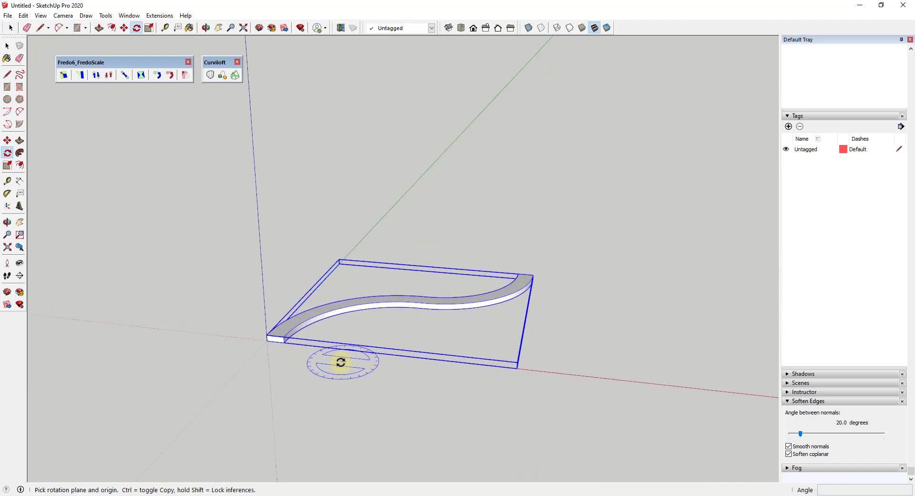
click(267, 340)
click(374, 352)
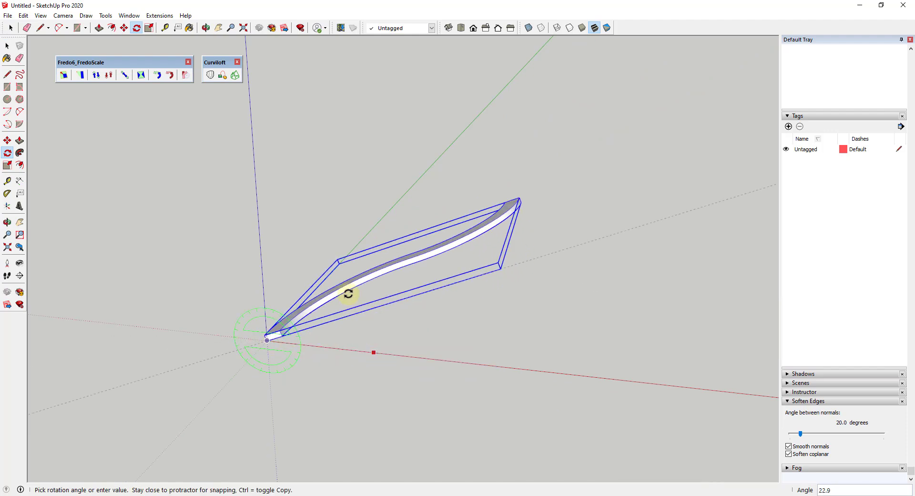
click(258, 236)
middle_drag(257, 237, 402, 164)
scroll(405, 167, up, 2)
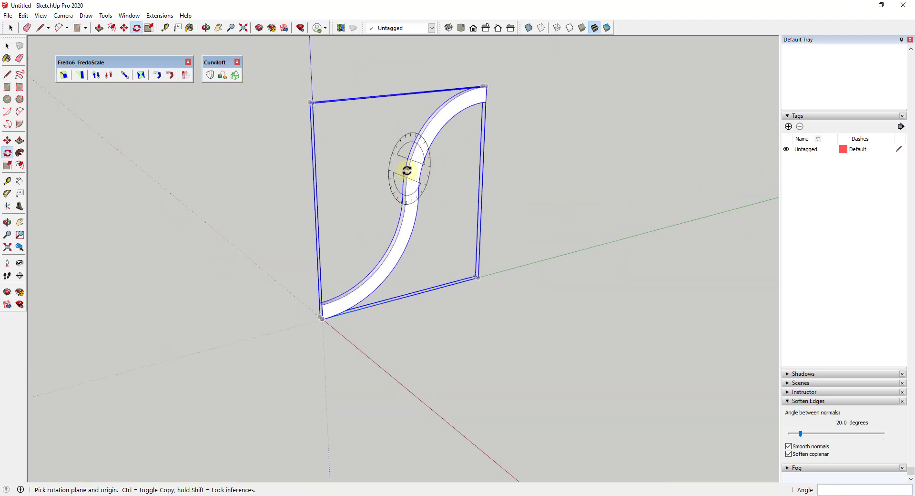
Convert the upright S-shaped group into a component with the definition name Rib.
key(space)
right_click(414, 177)
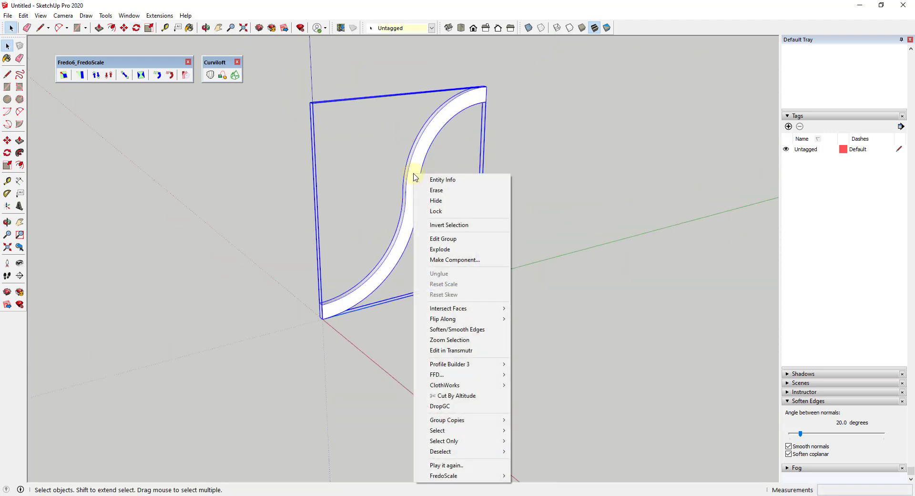
click(449, 262)
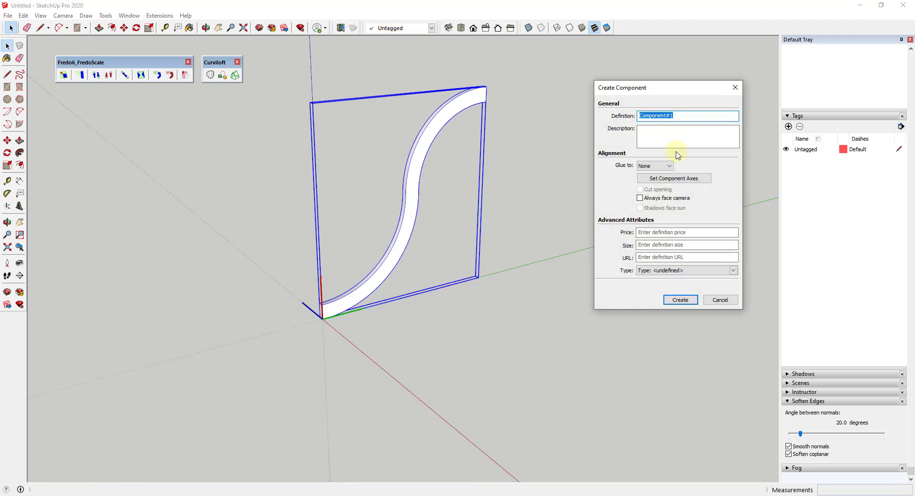
text(R)
key(Return)
Copy the rib component about 14' 9" along the negative green axis.
middle_drag(470, 221, 457, 255)
key(m)
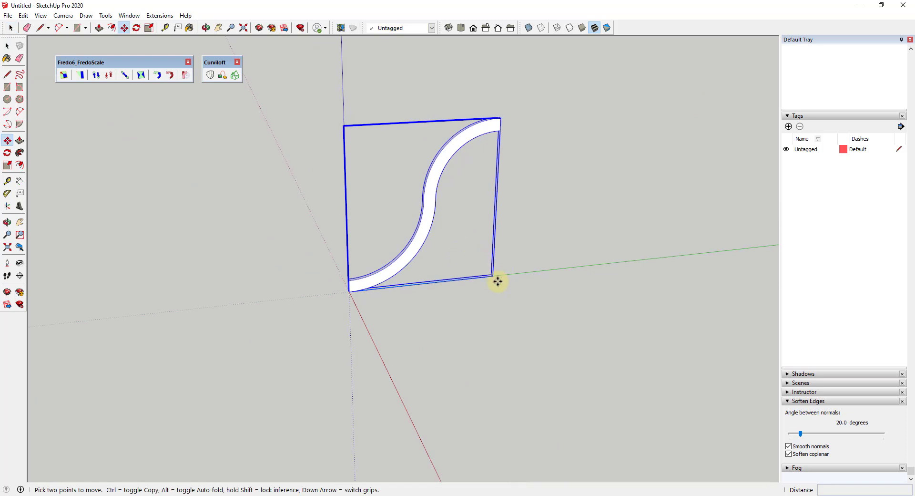
key(space)
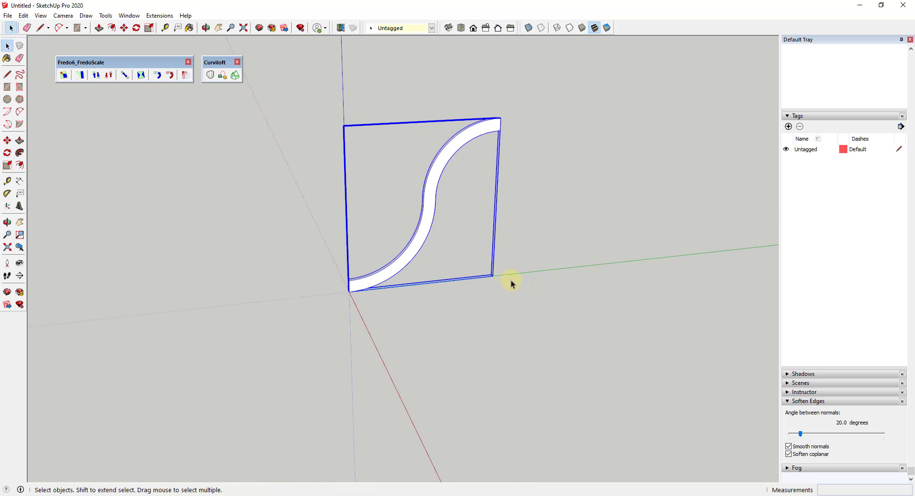
key(m)
click(493, 276)
key(ctrl)
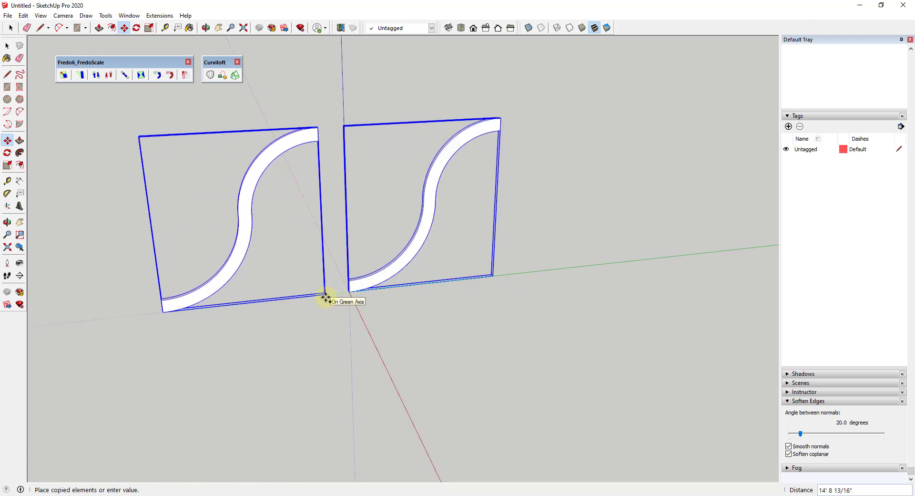
click(325, 296)
Turn the copied rib to face the opposite way and join its lower end to the original rib at the origin.
middle_drag(258, 211, 302, 226)
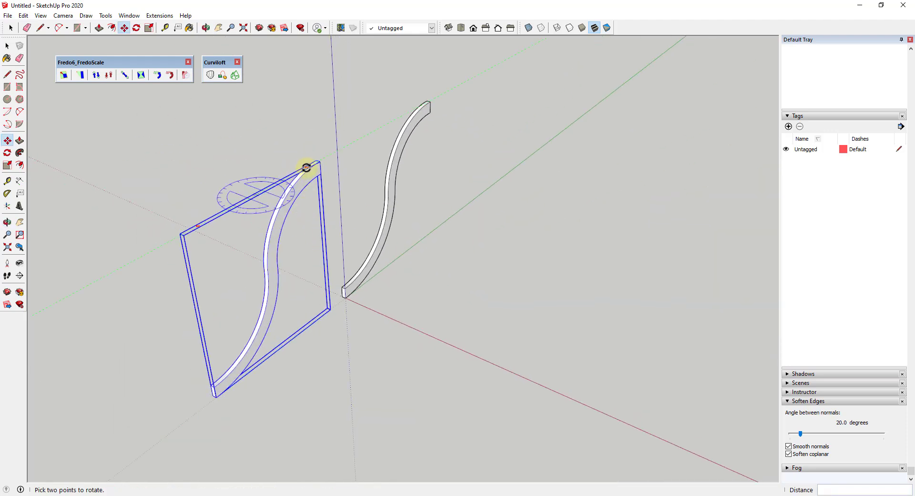
key(s)
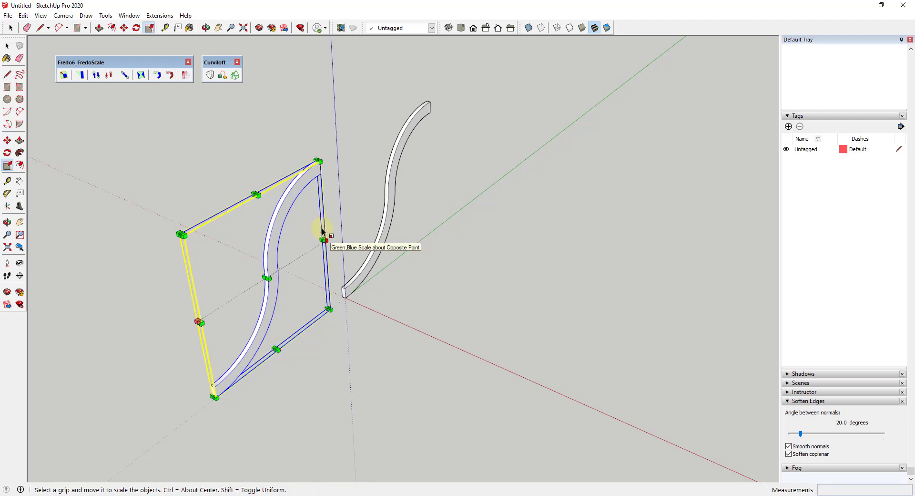
key(m)
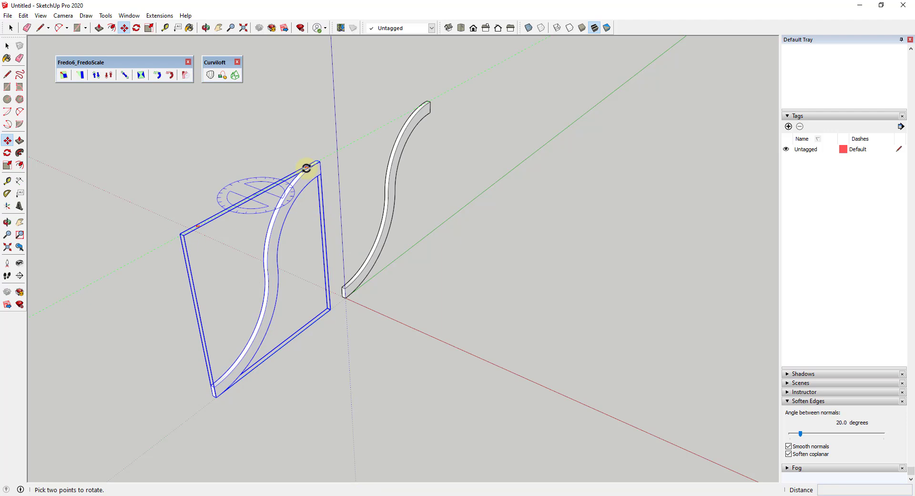
click(306, 167)
click(139, 257)
scroll(337, 310, up, 5)
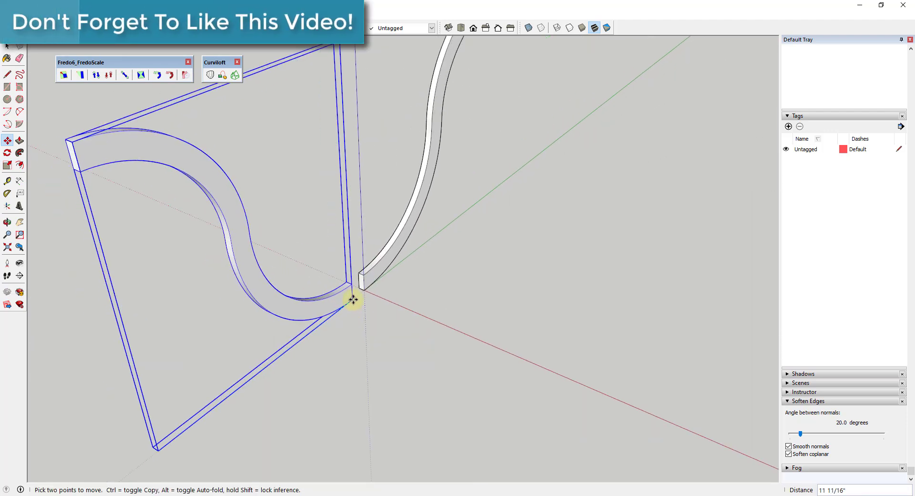
middle_drag(392, 296, 411, 313)
key(space)
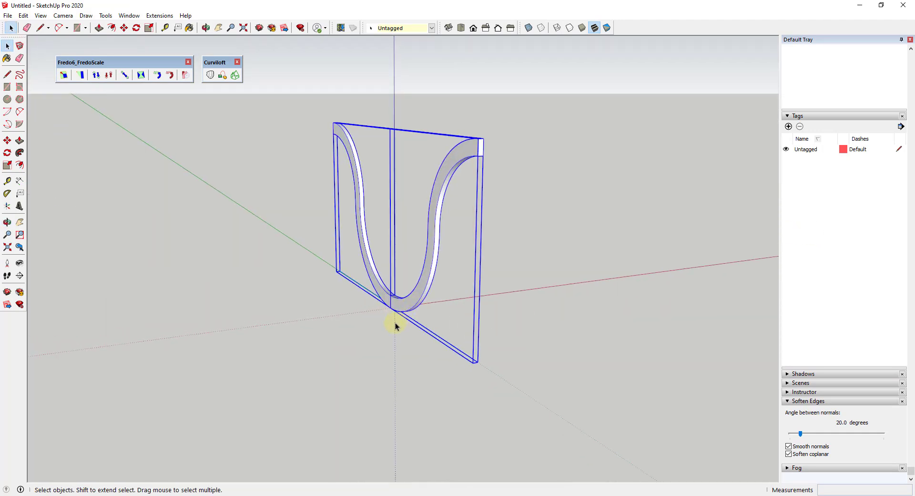
key(m)
click(388, 308)
key(ctrl)
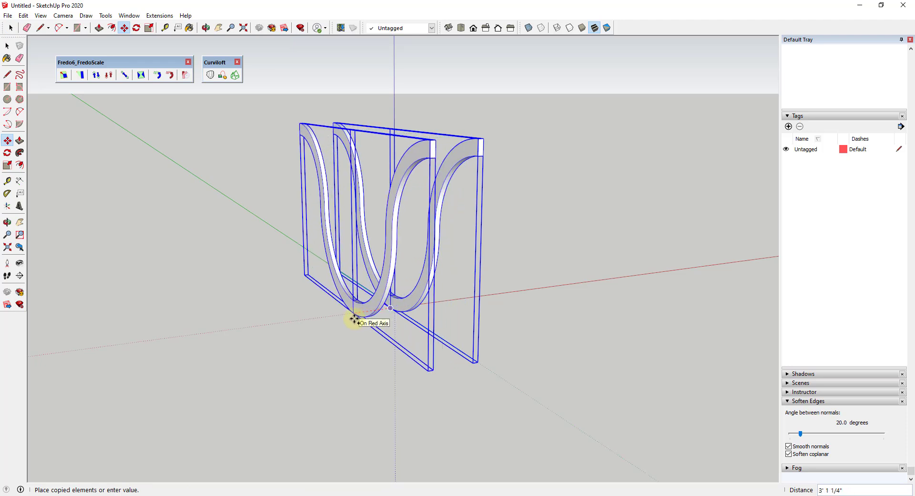
key(Escape)
key(space)
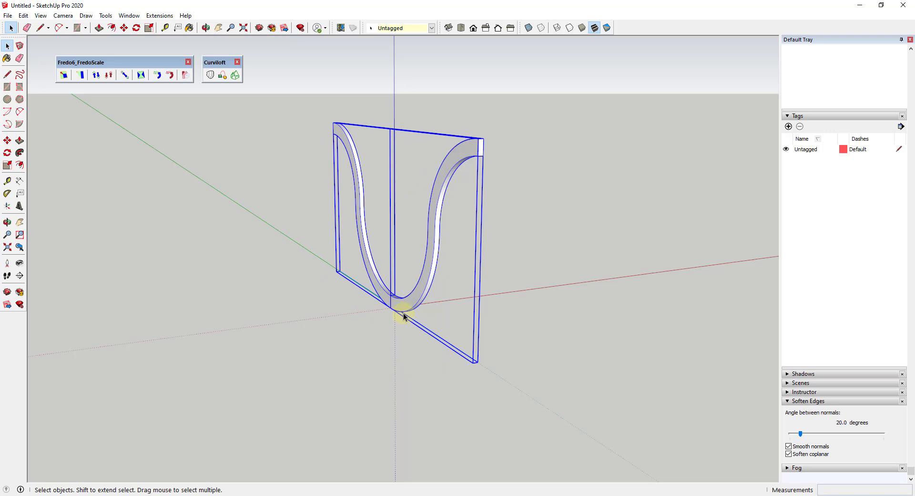
Try copying the joined rib pair 3' along the negative red axis as an array of 10 copies.
key(m)
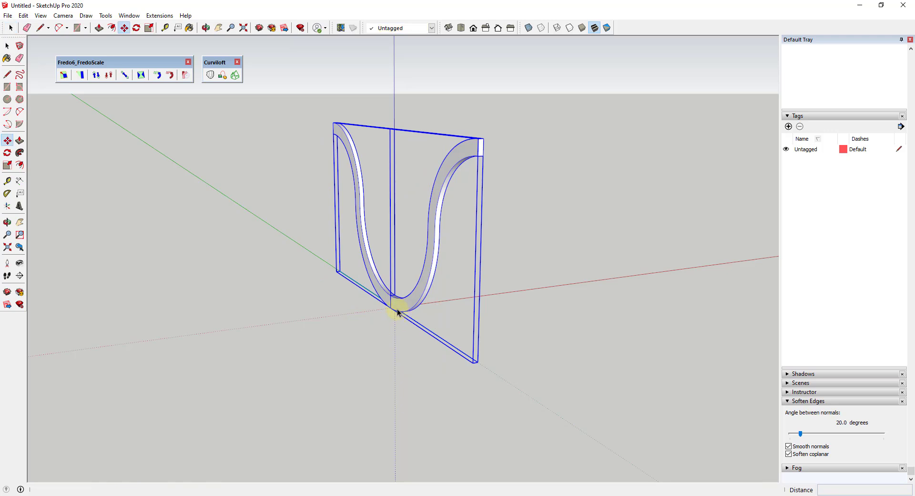
key(ctrl)
click(391, 308)
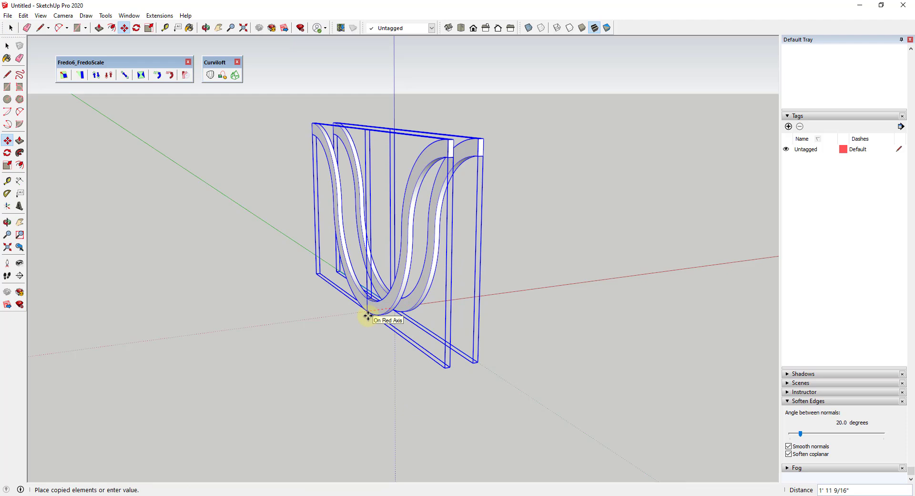
text(3')
key(Return)
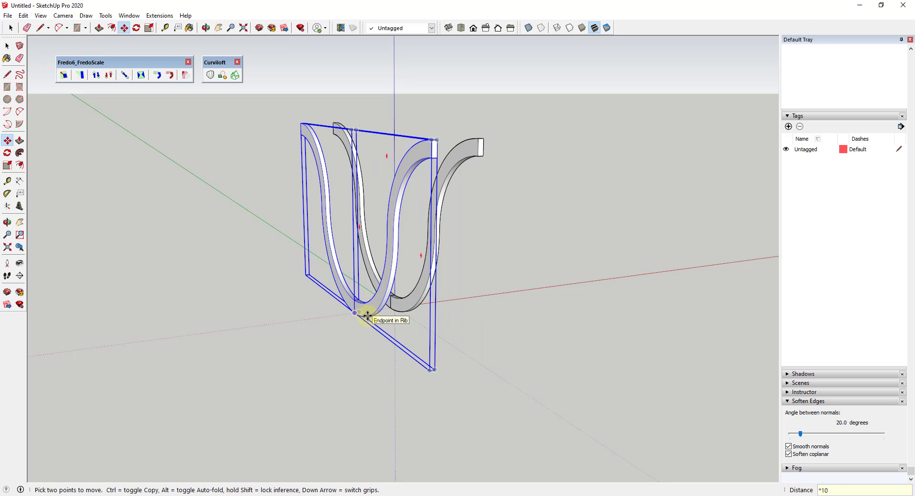
text(*10)
key(Return)
scroll(367, 315, down, 5)
middle_drag(468, 212, 625, 236)
key(ctrl+z)
Select both joined ribs and copy them 2' along the negative red axis.
scroll(411, 257, up, 4)
key(space)
click(411, 258)
shift+click(429, 259)
scroll(431, 262, up, 2)
key(m)
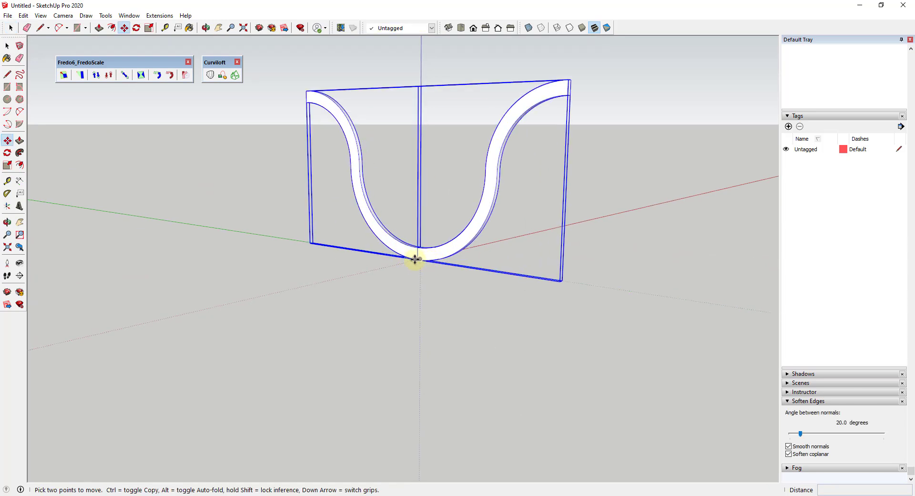
key(ctrl)
click(417, 259)
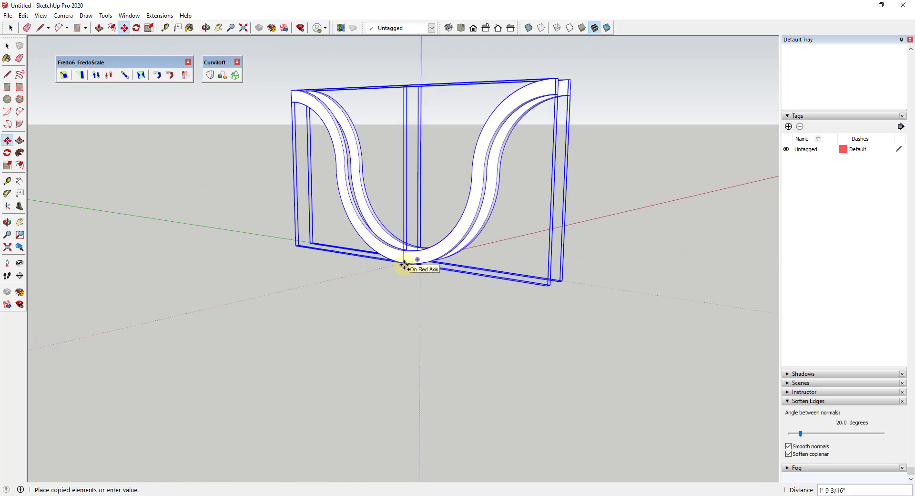
text(2')
key(Return)
Multiply the copied rib pair into a linear array of 20 copies at the same spacing.
text(*10)
key(Return)
scroll(402, 263, down, 5)
middle_drag(402, 263, 419, 193)
text(*20)
key(Return)
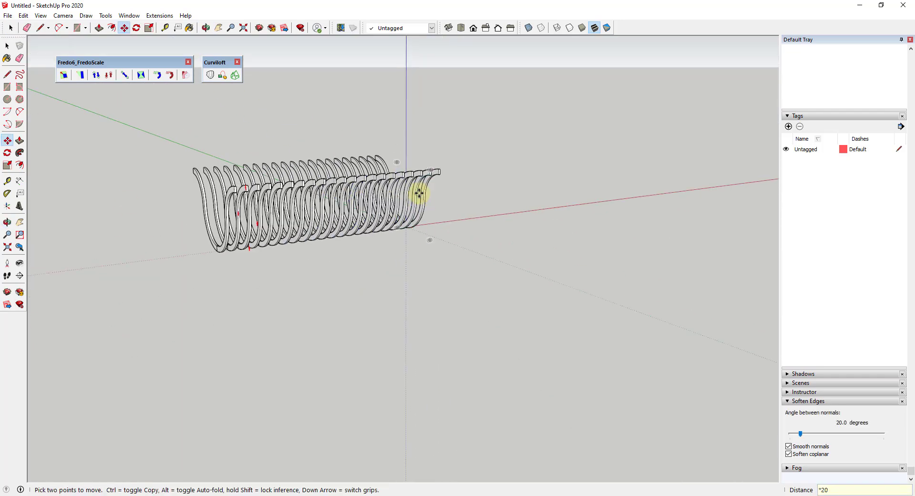
Select the entire rib array and move it about 45' along the green axis.
middle_drag(292, 213, 276, 190)
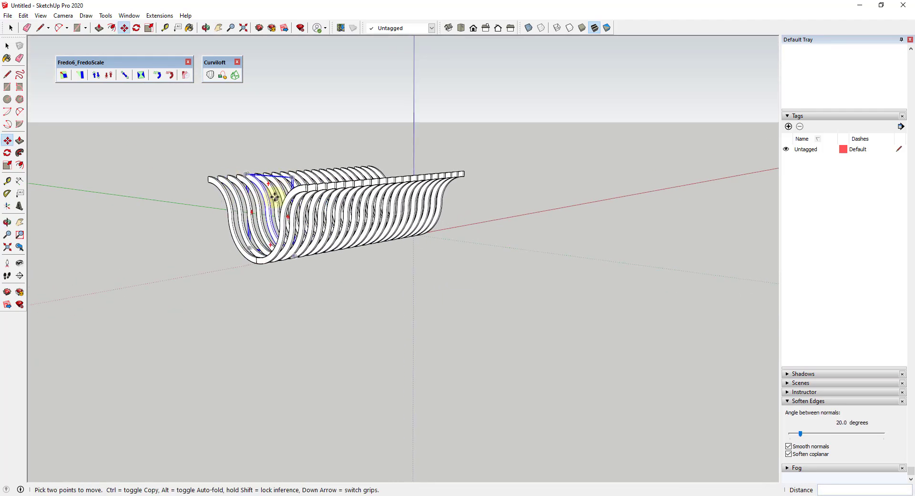
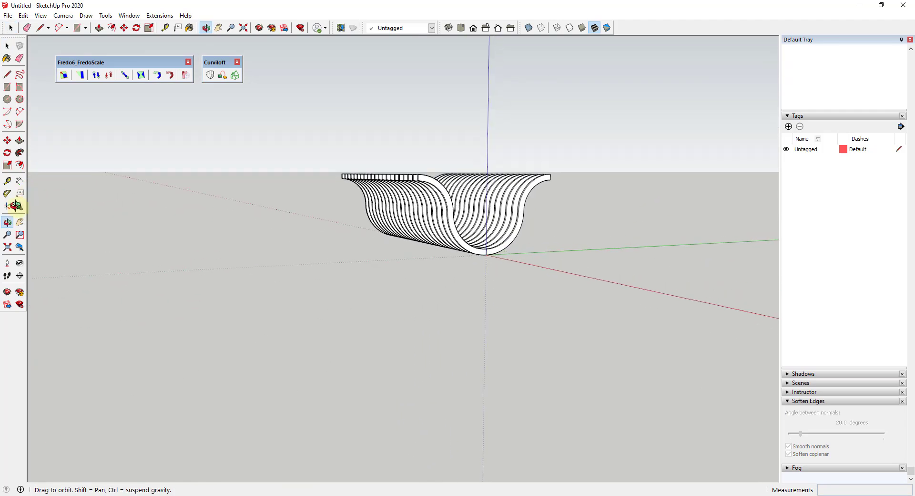
key(space)
double_click(444, 243)
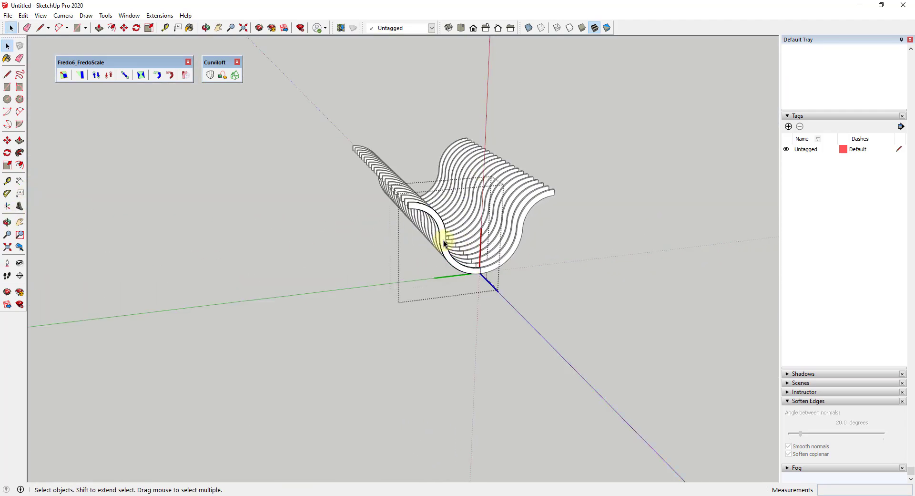
middle_drag(470, 245, 325, 170)
drag(311, 105, 602, 306)
key(m)
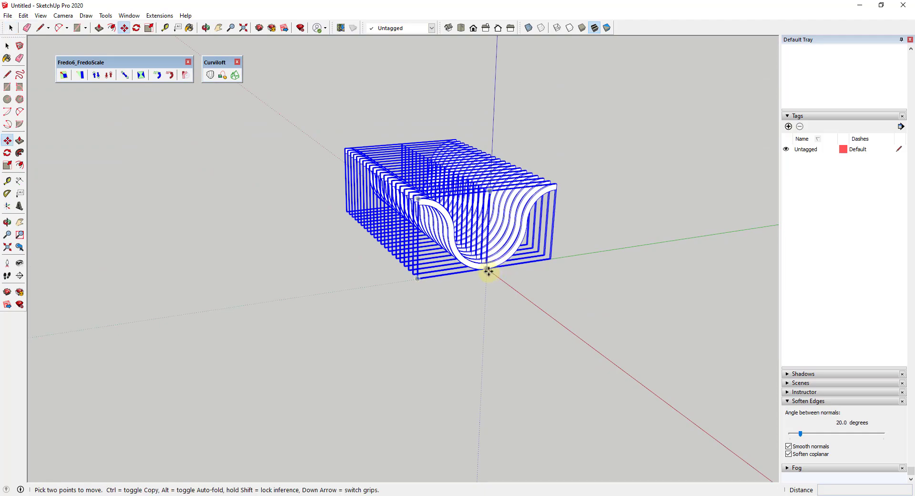
click(486, 270)
click(694, 238)
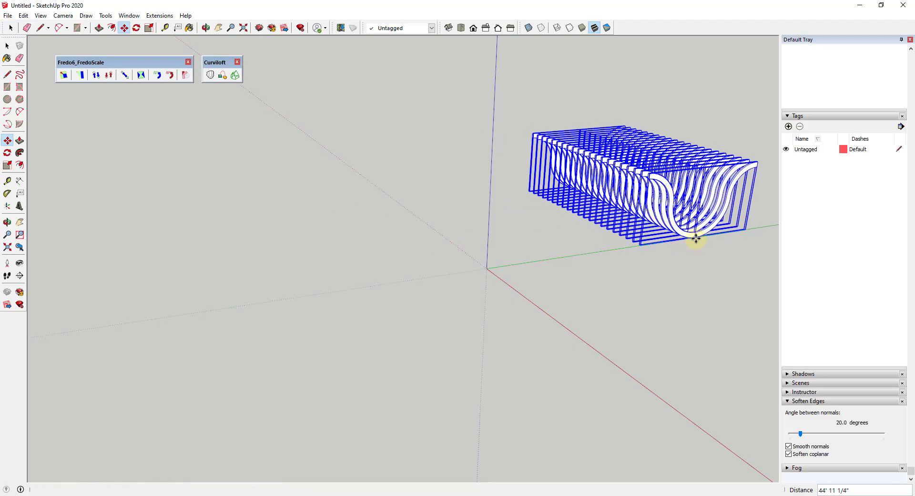
Copy the moved rib array back to the origin.
click(695, 237)
key(ctrl)
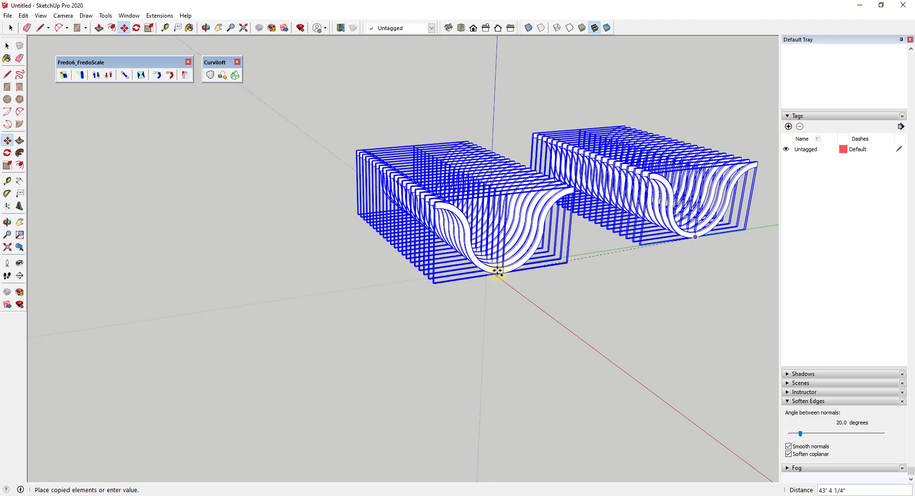
click(486, 269)
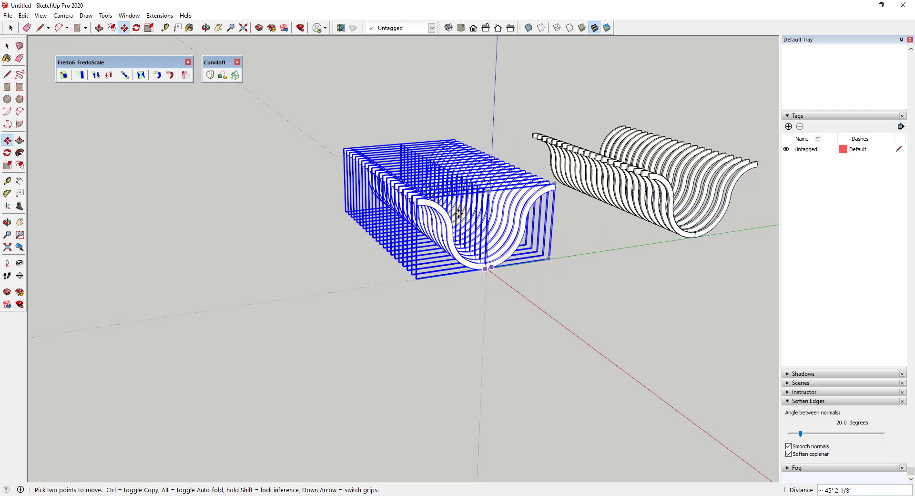
Group all the ribs of the array copy at the origin.
key(space)
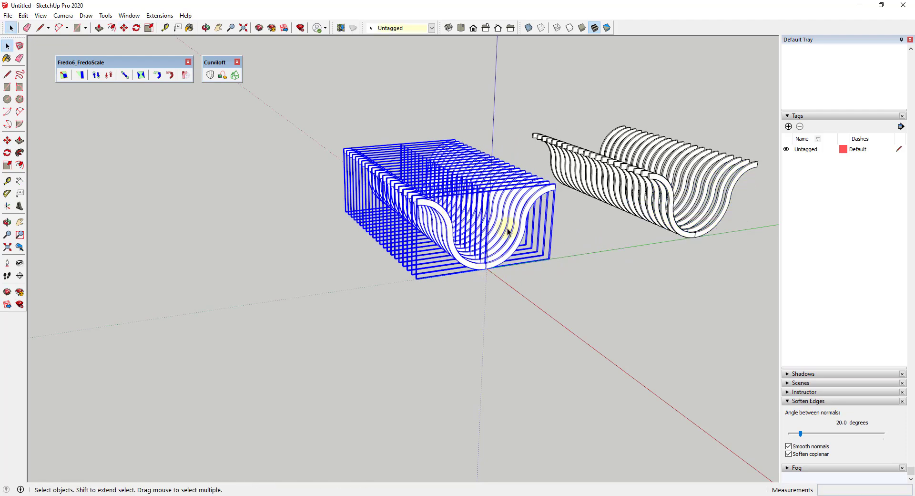
middle_drag(509, 231, 499, 209)
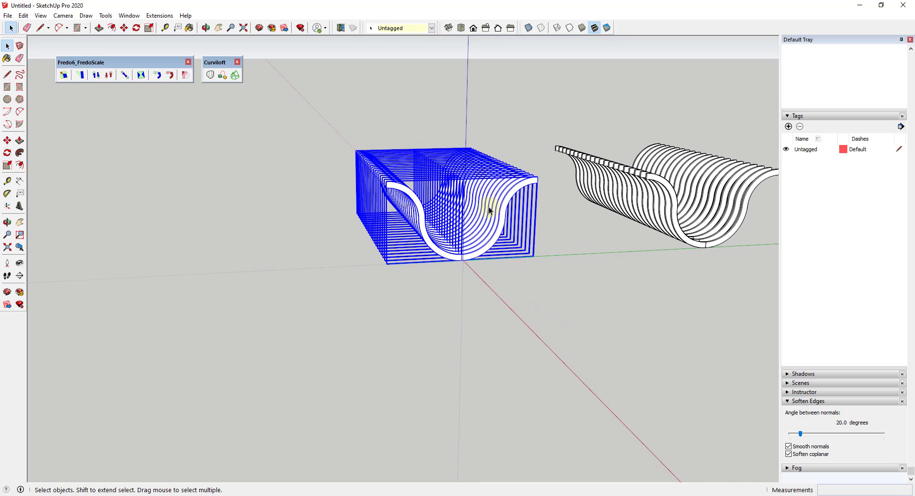
right_click(490, 209)
click(520, 276)
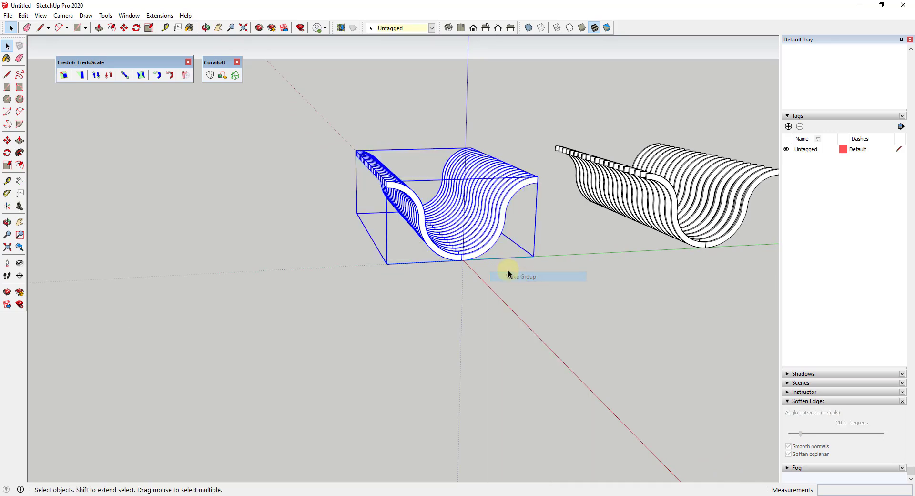
Open the new group for editing and explode all the rib components inside it.
double_click(480, 208)
click(480, 209)
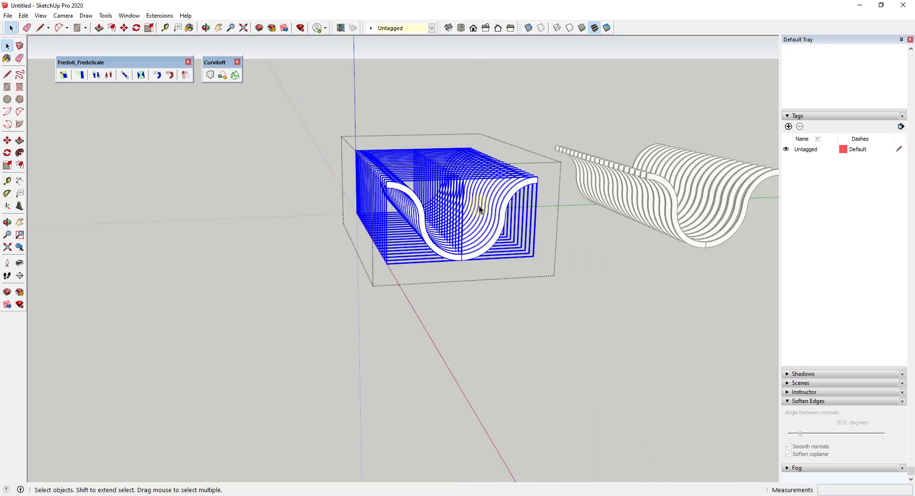
right_click(479, 205)
click(512, 246)
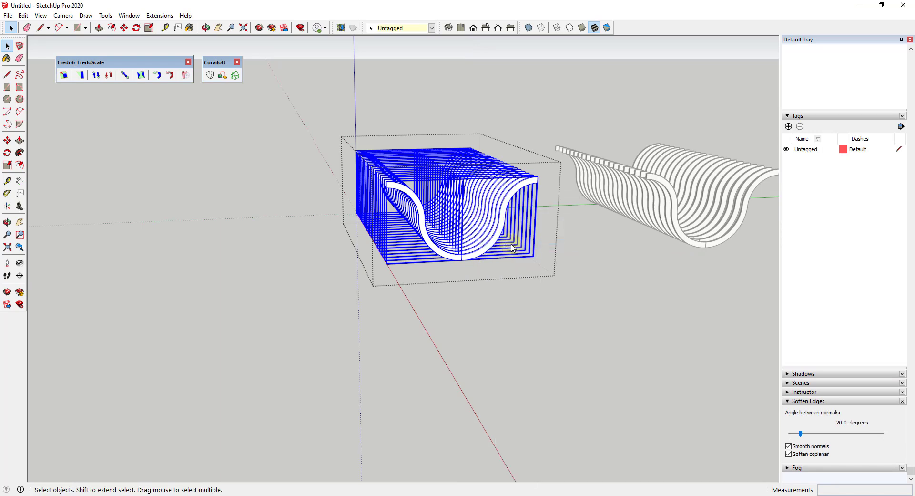
scroll(485, 195, up, 5)
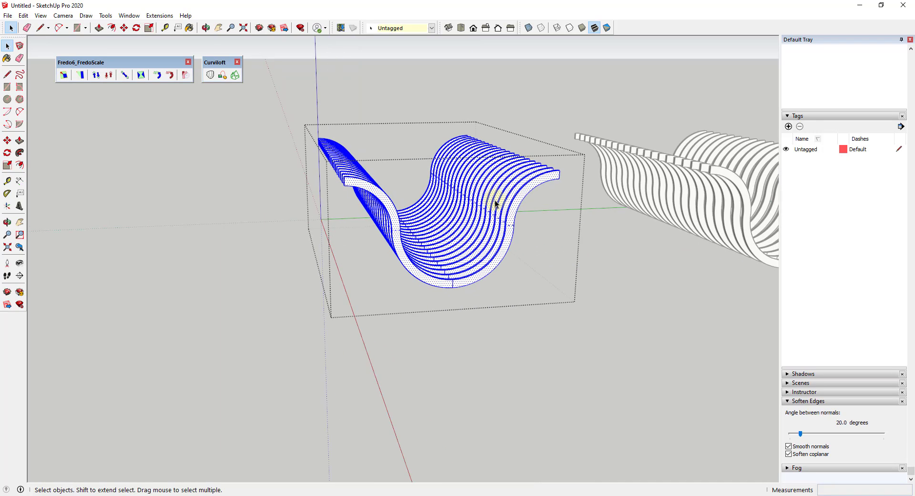
Close the group of exploded ribs at the origin and view it next to the component array.
scroll(487, 239, down, 2)
middle_drag(471, 245, 673, 222)
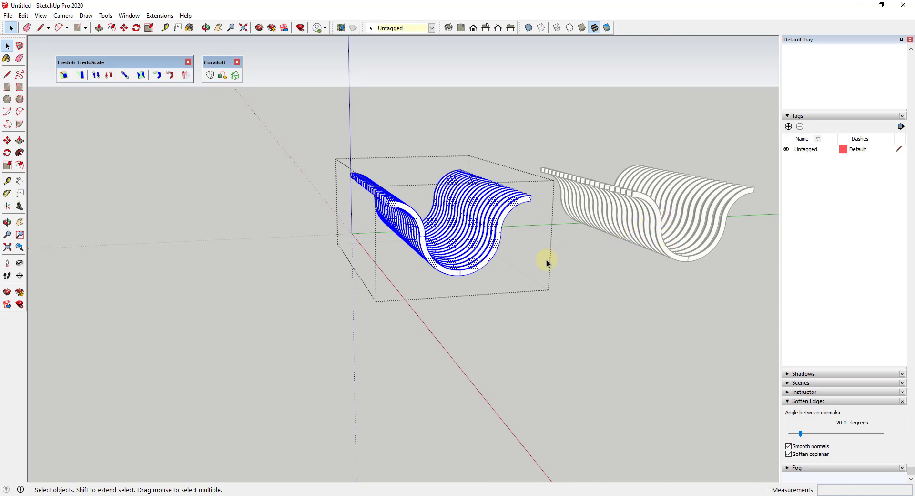
middle_drag(547, 262, 630, 353)
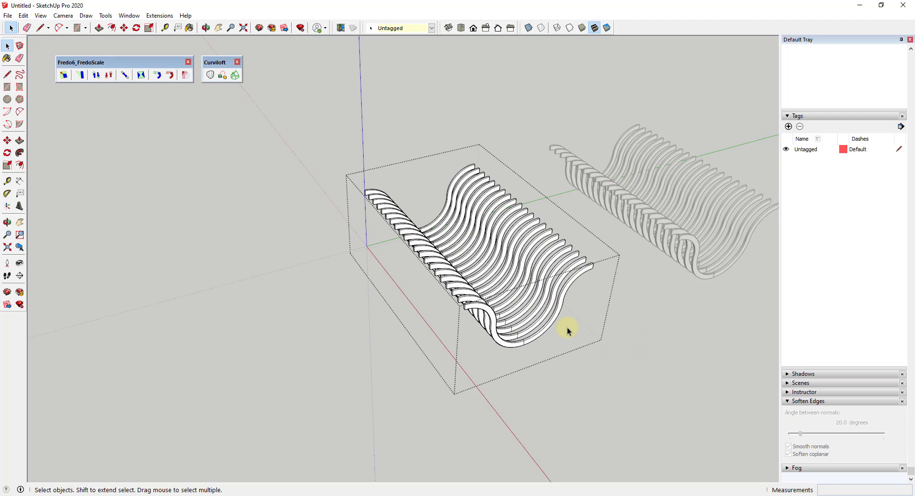
key(Escape)
middle_drag(567, 327, 246, 350)
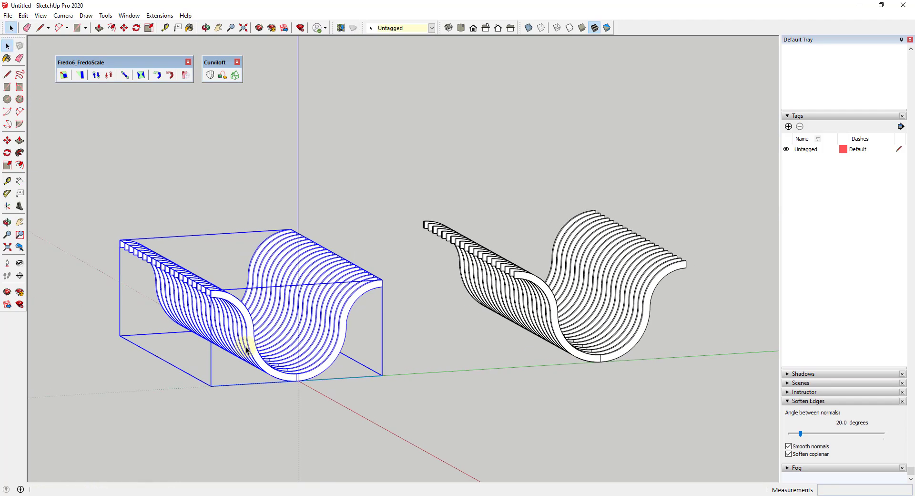
scroll(212, 327, down, 3)
scroll(285, 273, up, 4)
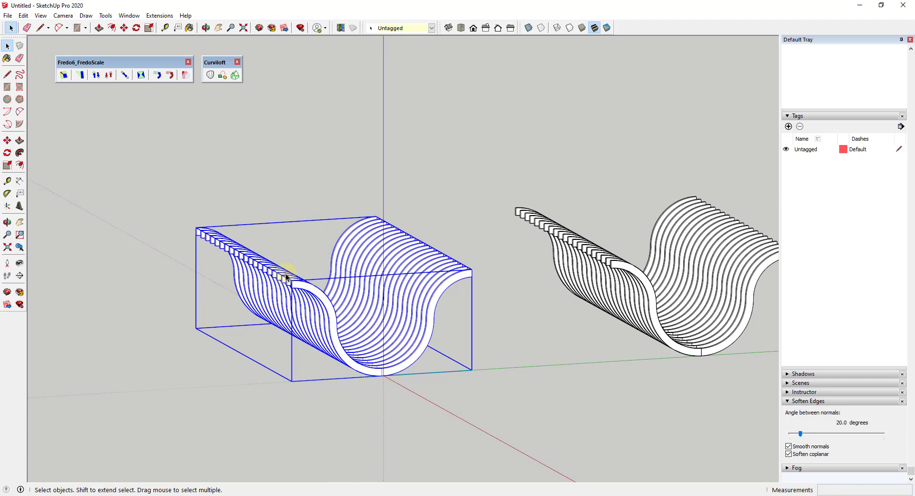
middle_drag(285, 273, 253, 209)
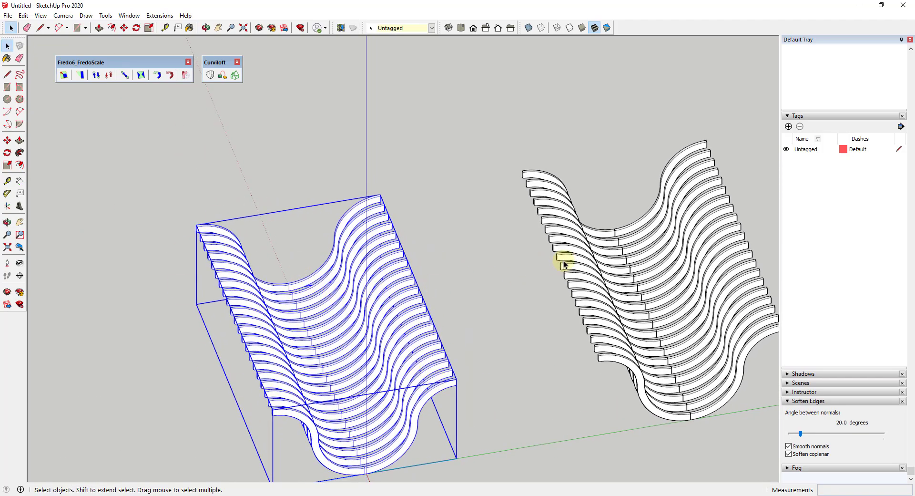
Examine the loose ribs inside the group at the origin and compare the group with the component array beside it.
double_click(399, 339)
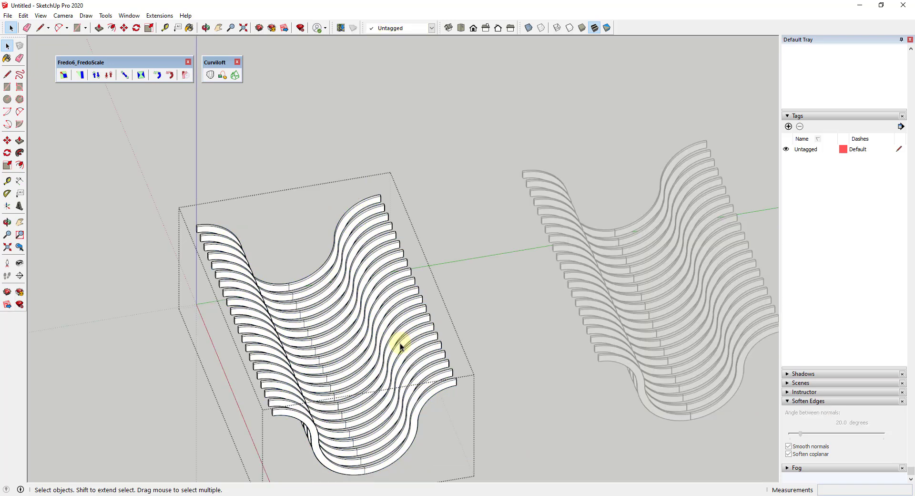
click(451, 299)
scroll(496, 207, down, 3)
click(382, 304)
middle_drag(382, 304, 428, 201)
scroll(505, 336, up, 6)
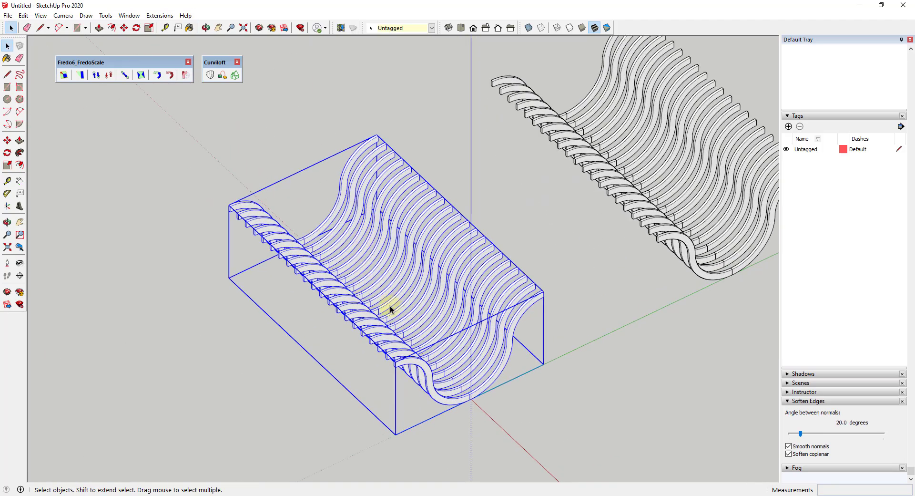
scroll(390, 308, down, 2)
Switch the camera to perspective projection.
click(63, 15)
click(78, 73)
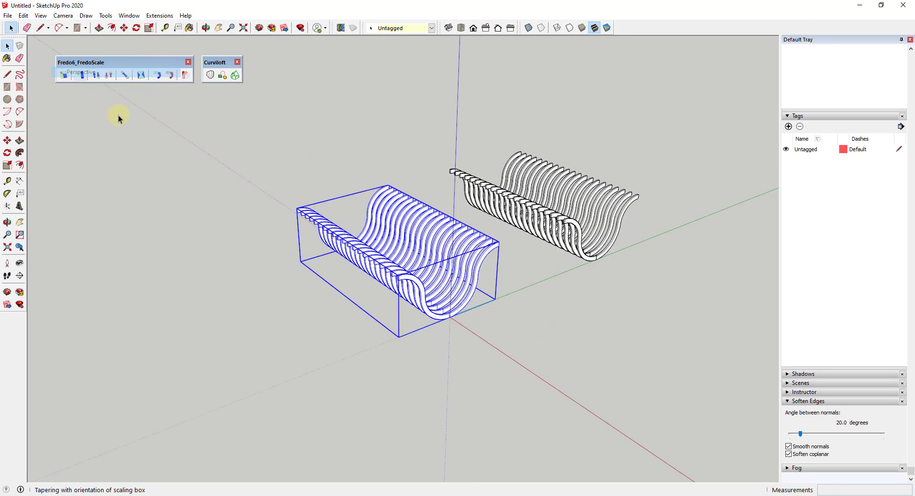
scroll(448, 285, up, 3)
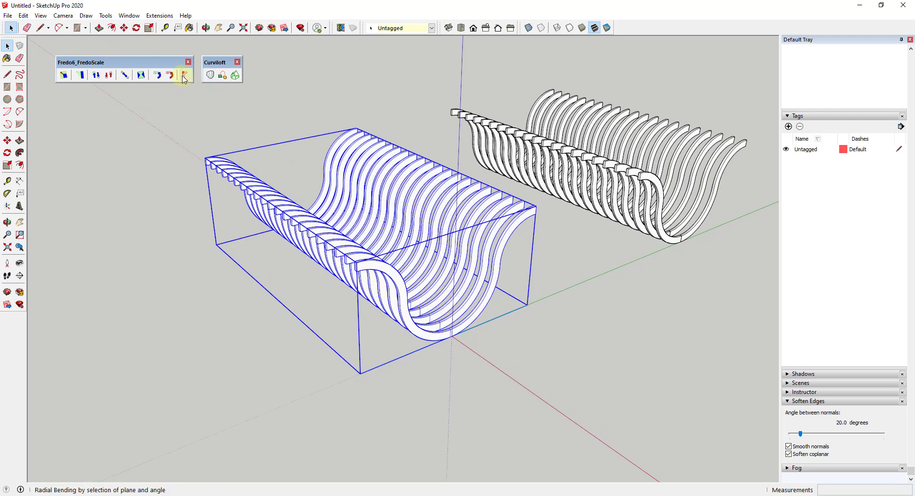
Radially bend the rib group 90 degrees with free Radial Bending, from the end rib's bottom endpoint at the origin to the opposite end rib's endpoint.
click(183, 76)
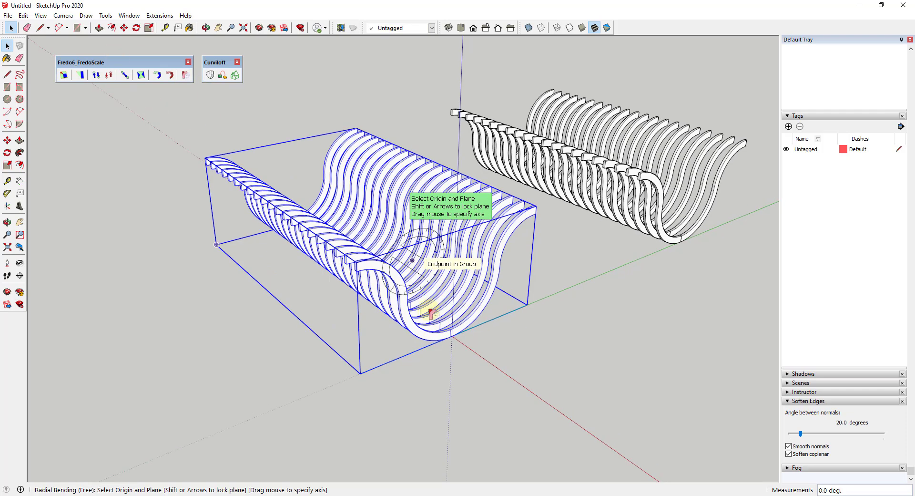
scroll(450, 340, up, 6)
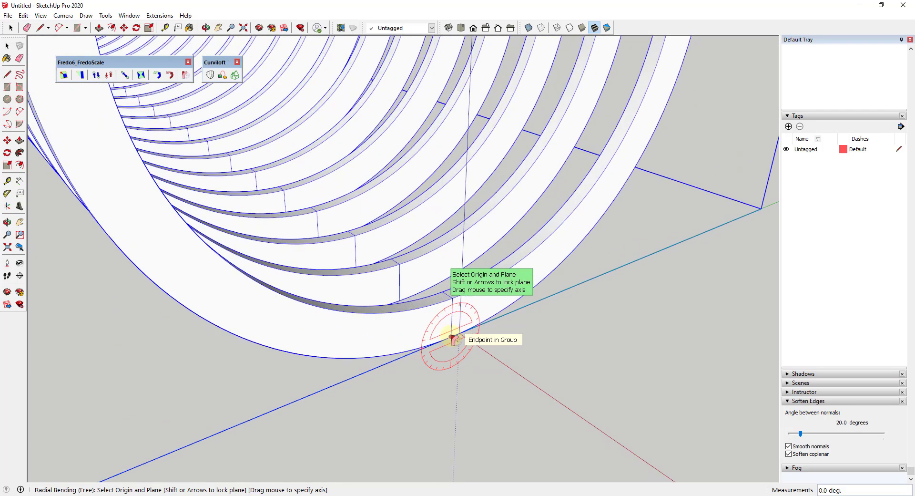
click(453, 339)
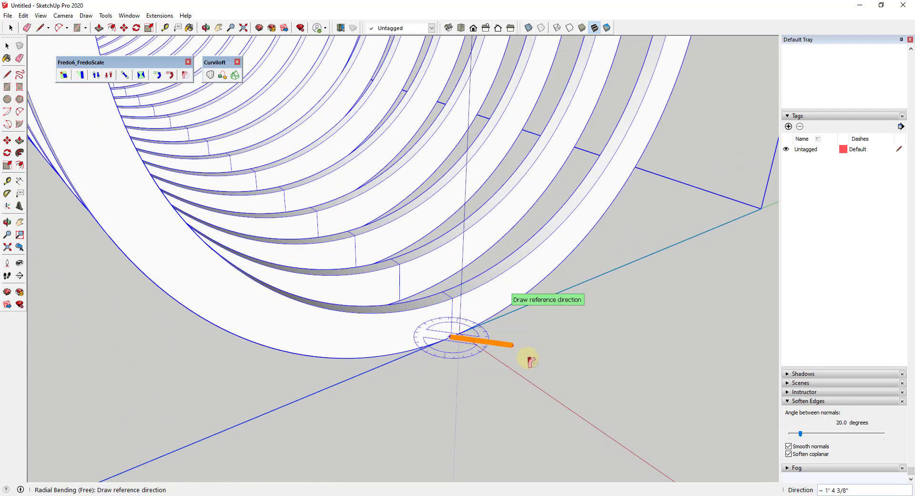
scroll(528, 362, down, 10)
middle_drag(586, 401, 322, 270)
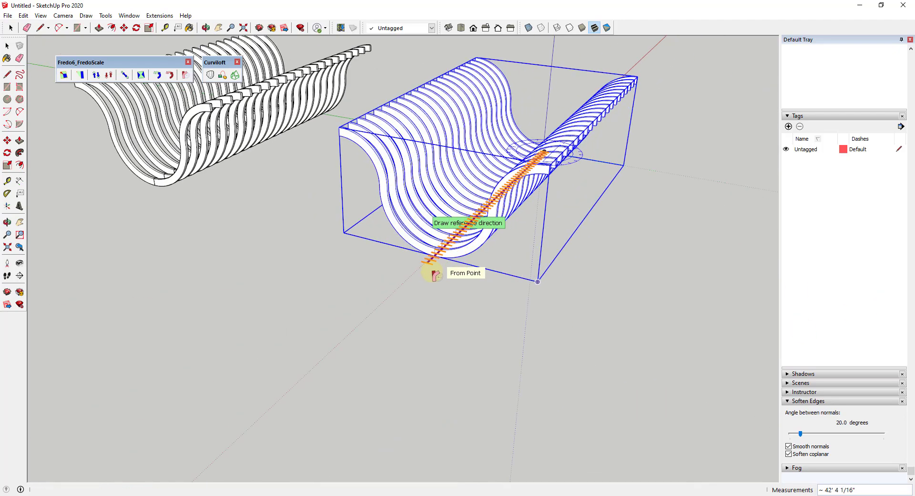
scroll(433, 255, up, 3)
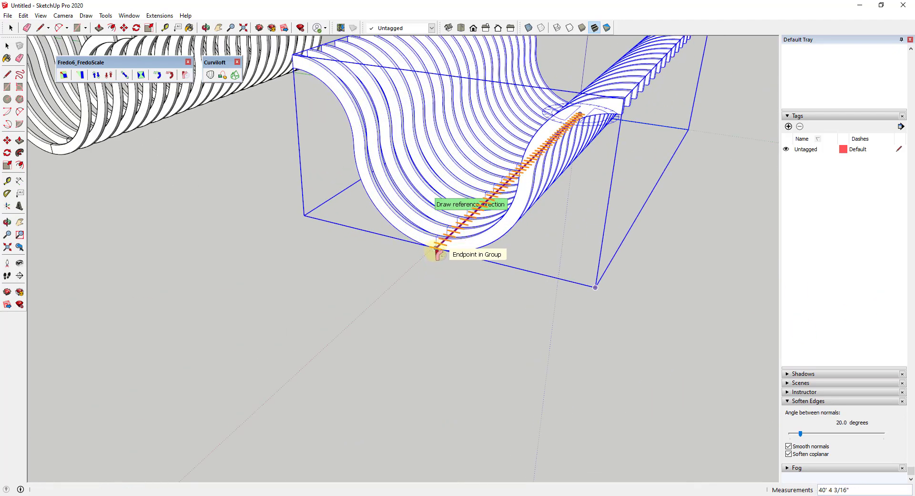
click(435, 253)
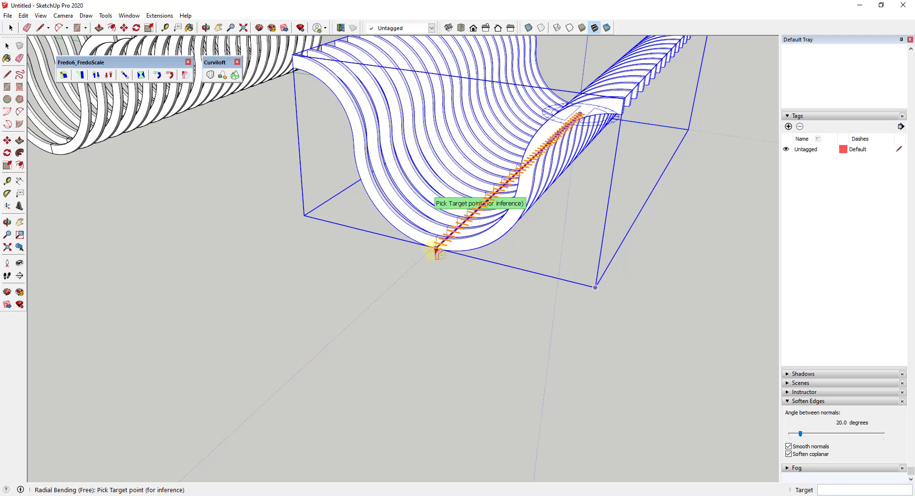
click(437, 253)
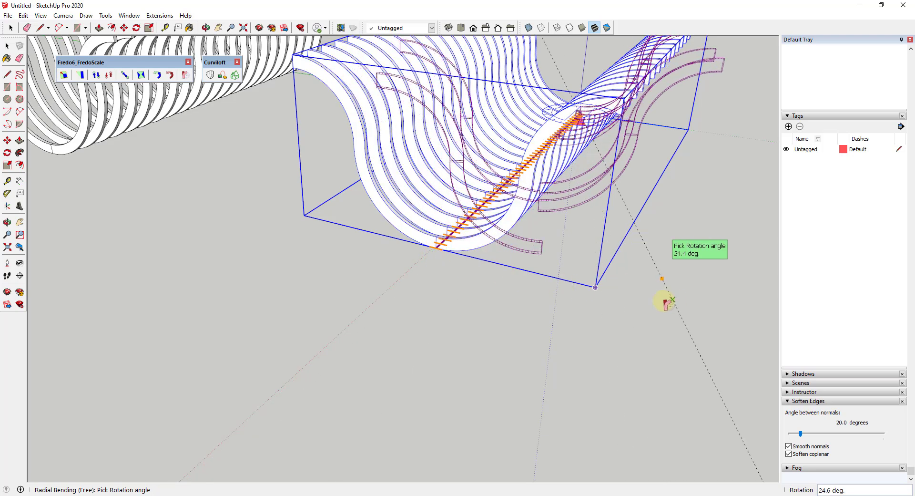
text(90)
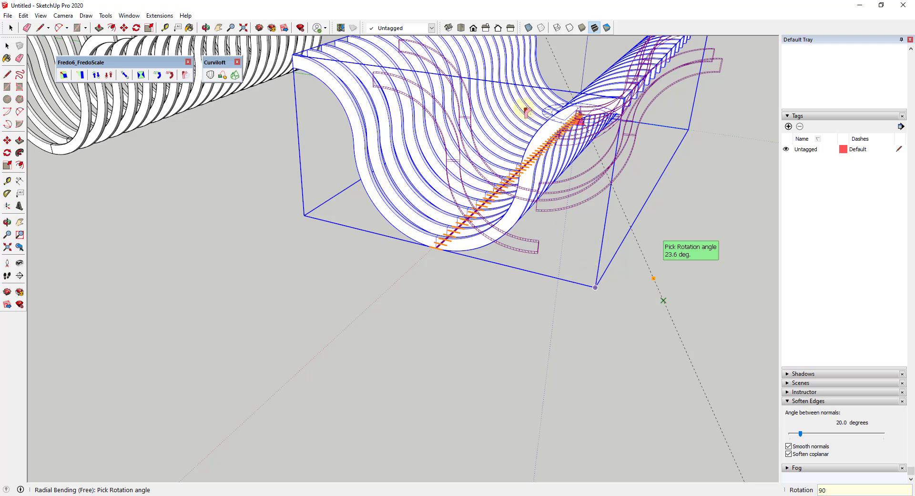
key(Return)
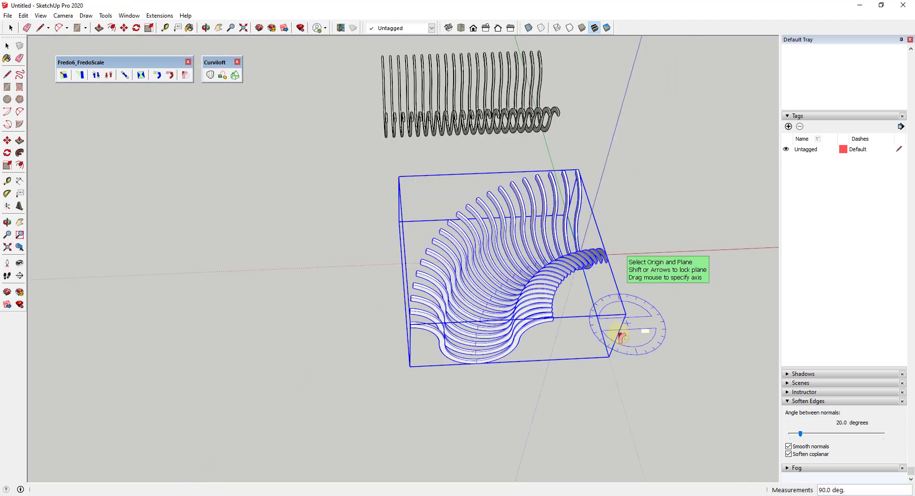
Examine the bent rib group from several angles and leave the bending command.
scroll(617, 326, up, 2)
middle_drag(617, 327, 472, 264)
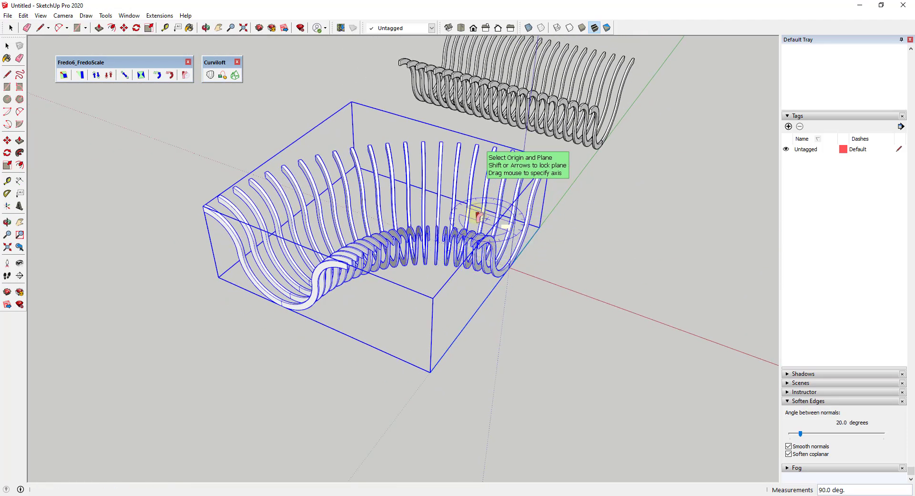
middle_drag(396, 304, 419, 330)
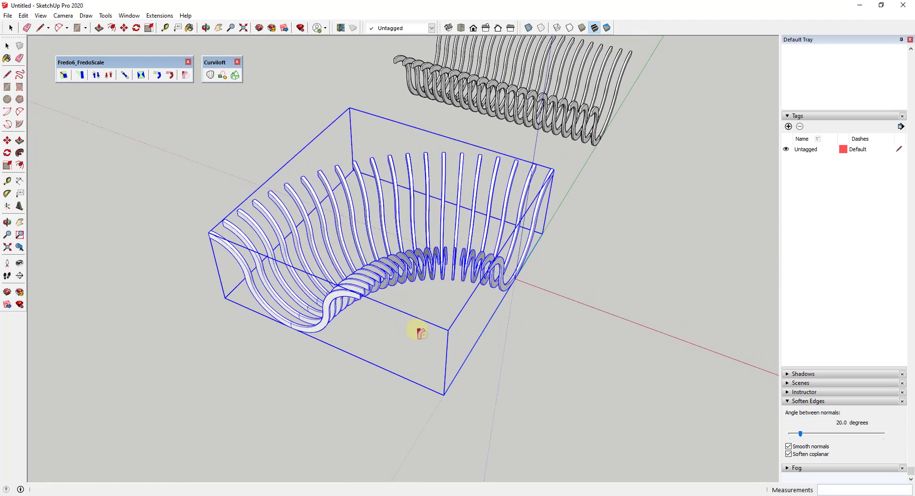
key(space)
middle_drag(493, 308, 493, 307)
scroll(492, 307, down, 2)
key(m)
key(space)
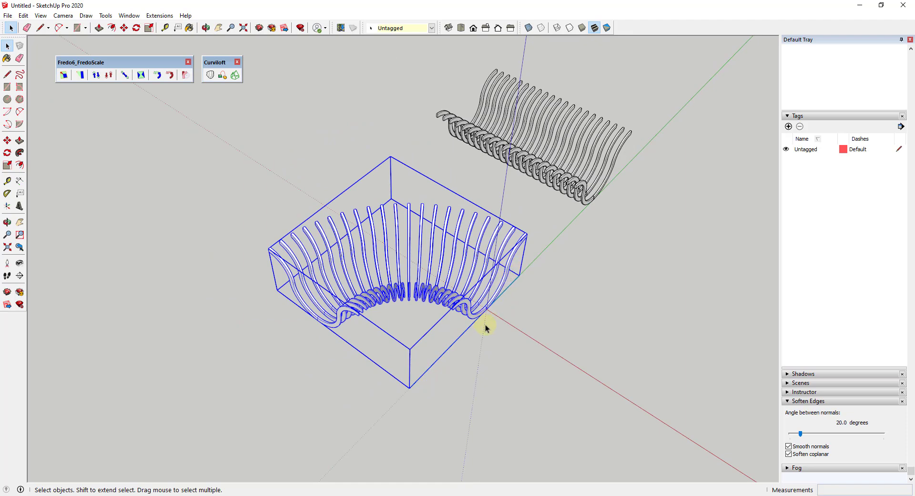
Rotate a copy of the bent rib group half a turn about the upper corner of its free end rib.
scroll(266, 249, up, 4)
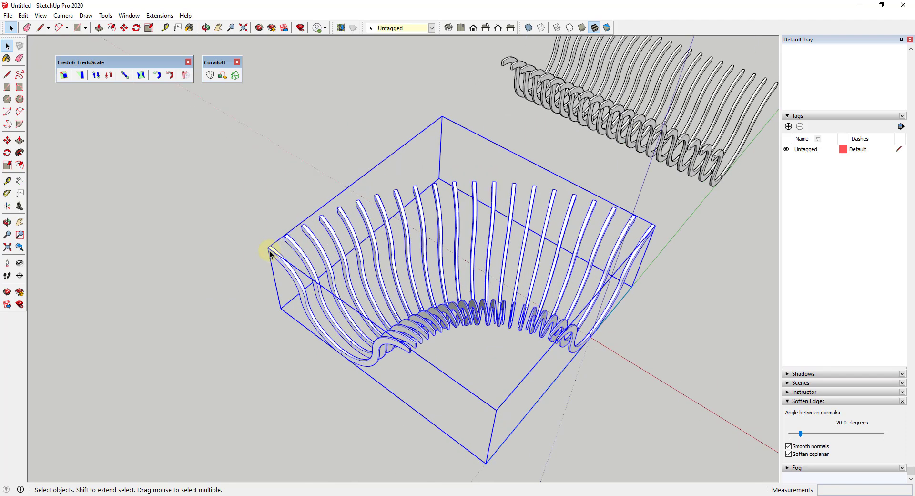
click(265, 249)
click(270, 249)
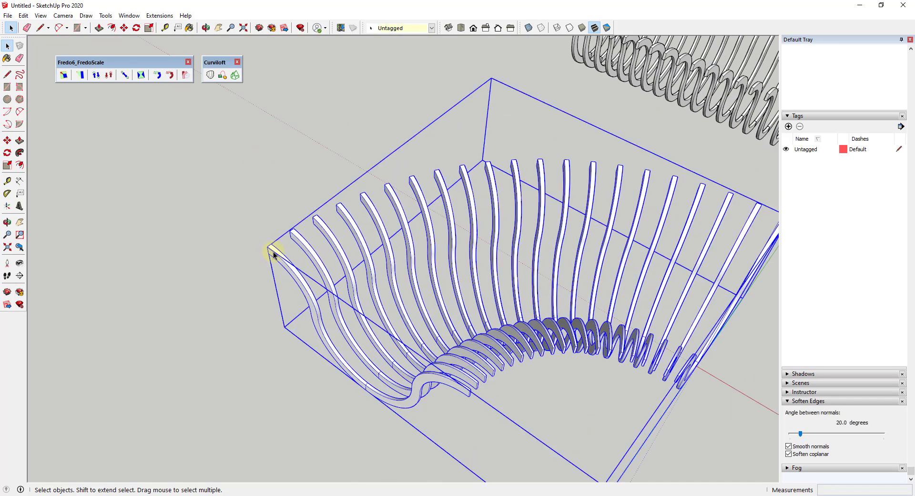
key(q)
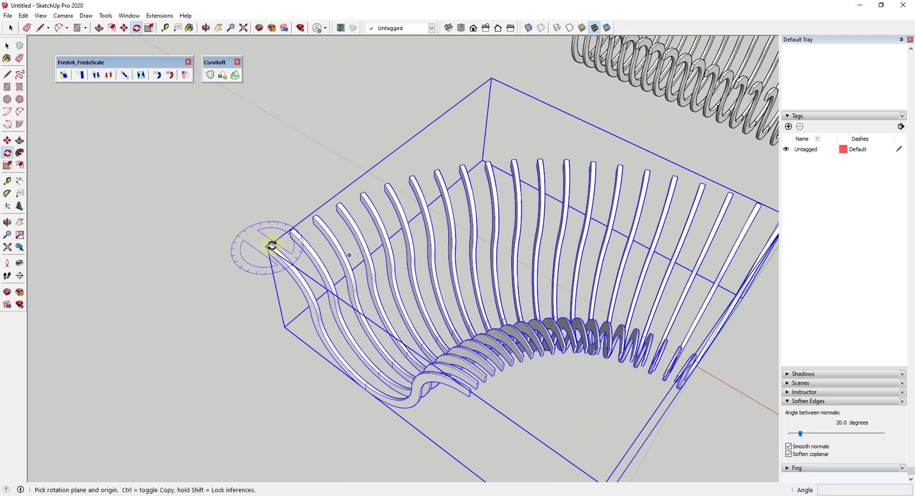
click(267, 247)
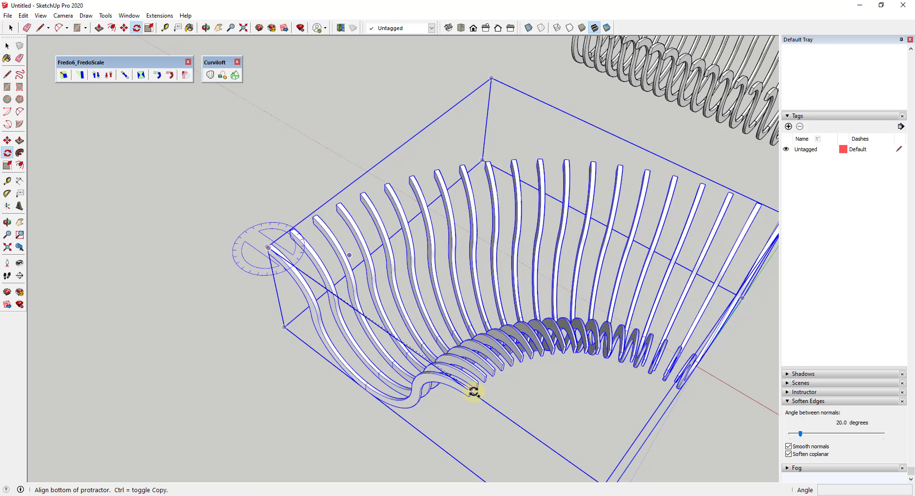
click(471, 393)
click(179, 194)
scroll(271, 247, up, 3)
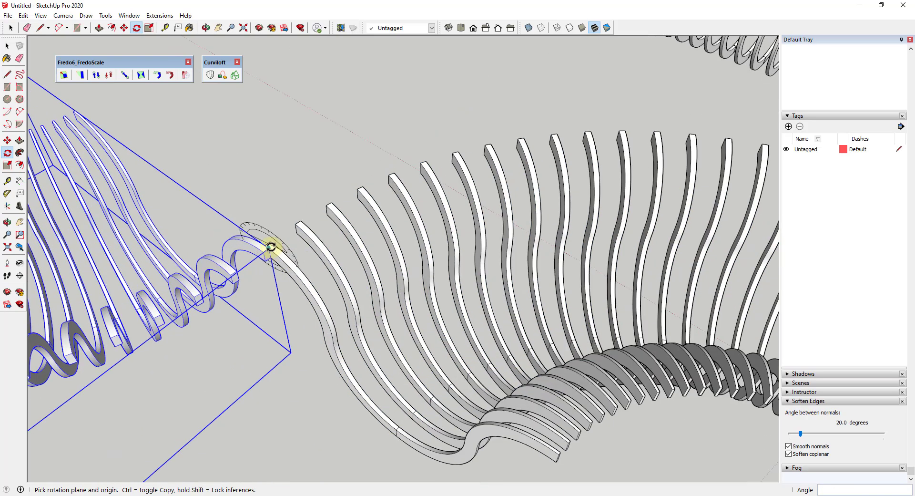
key(m)
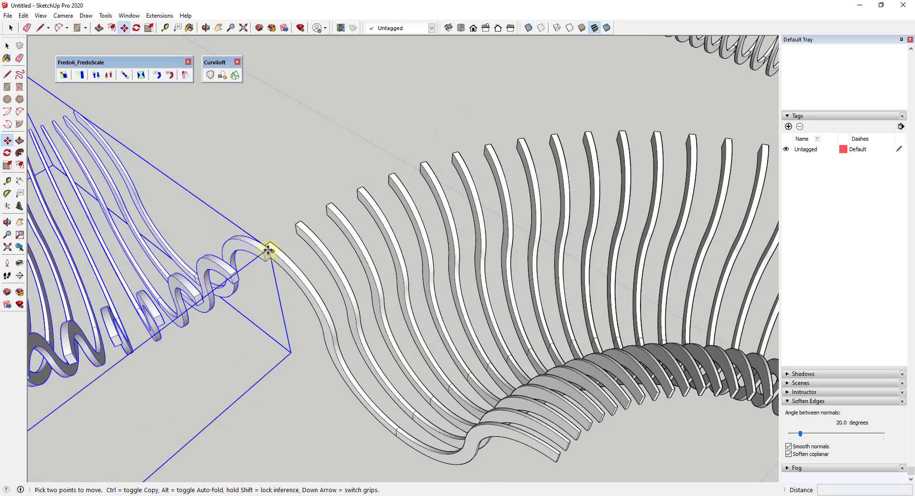
middle_drag(268, 246, 297, 290)
scroll(202, 239, up, 3)
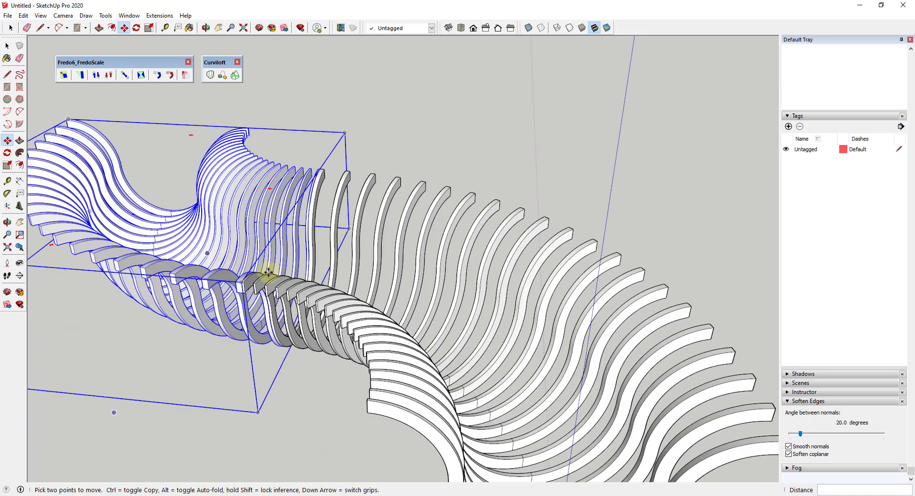
scroll(245, 312, up, 3)
middle_drag(261, 296, 352, 304)
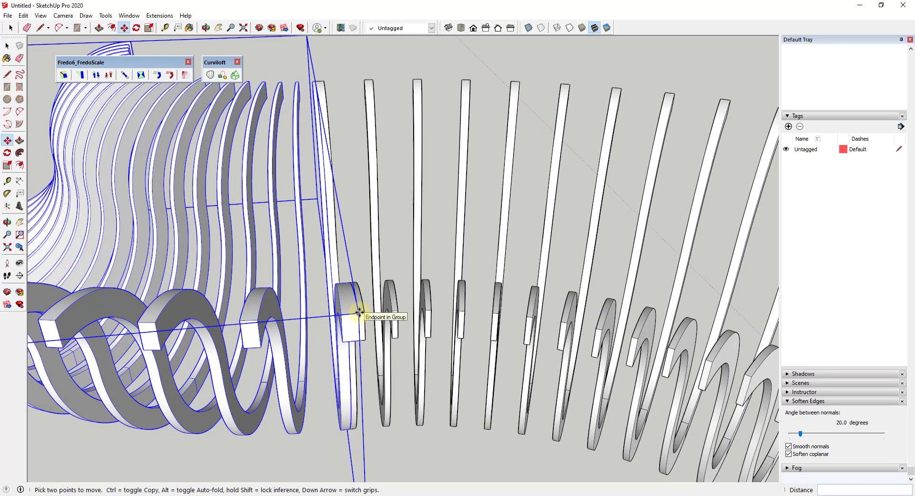
scroll(359, 312, down, 8)
key(space)
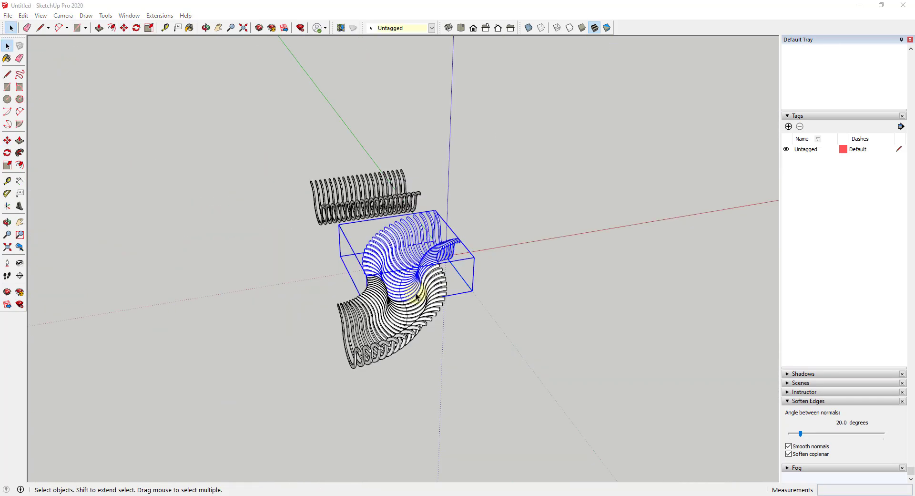
Select both bent rib groups and copy them together about 64' along the red axis.
shift+click(418, 321)
key(m)
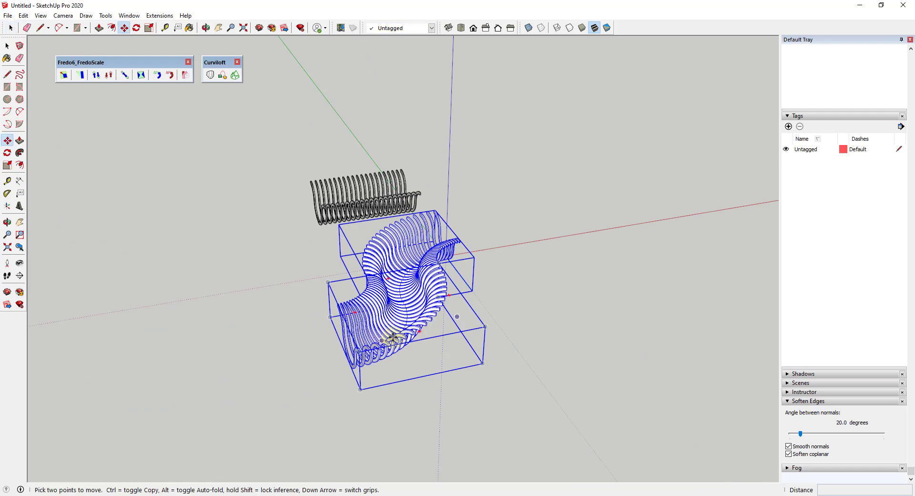
click(393, 338)
key(ctrl)
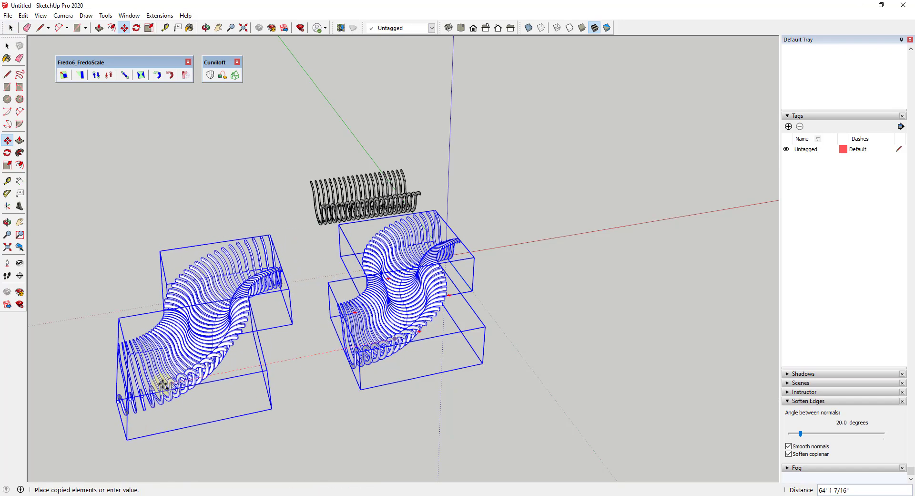
click(164, 382)
Mirror the copied pair of bent rib groups by scaling it -1 along the red axis.
middle_drag(249, 325, 345, 307)
key(s)
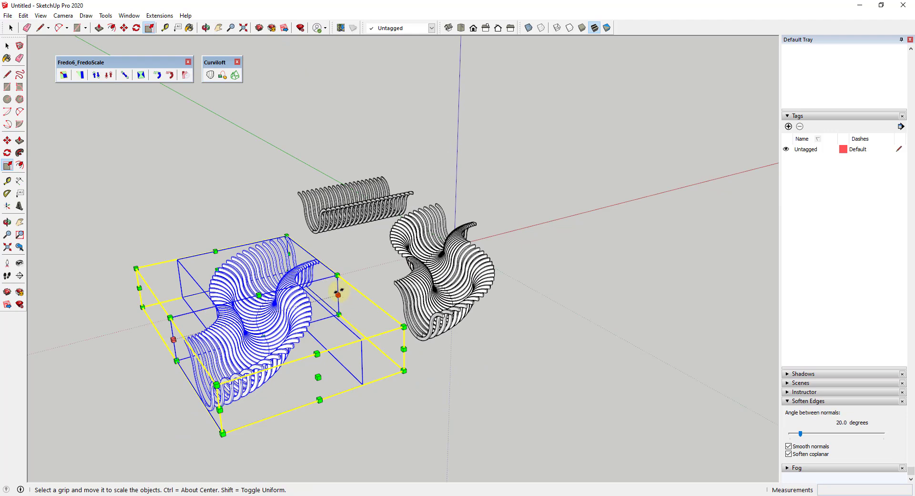
drag(338, 294, 115, 344)
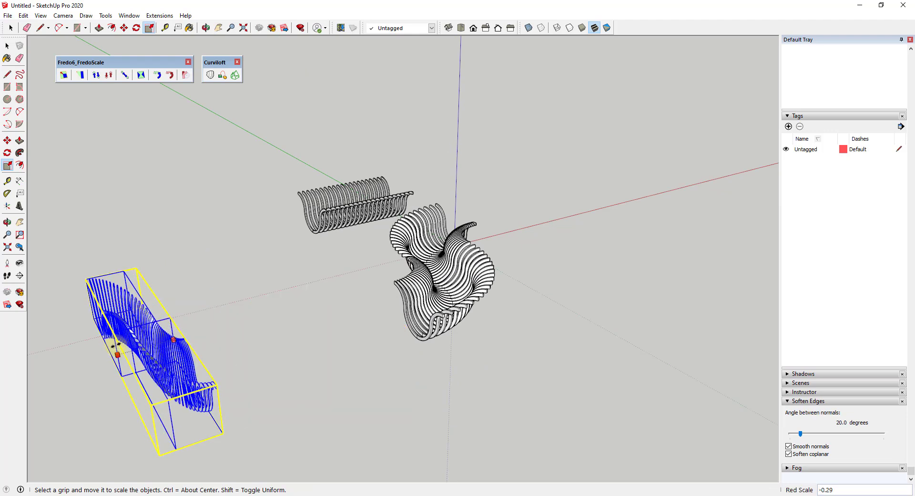
text(-1)
key(Return)
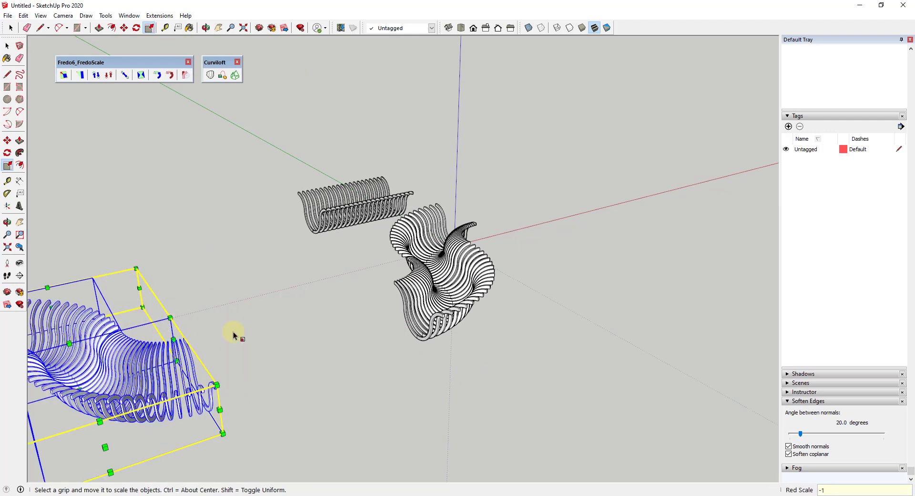
Move the mirrored pair of rib groups about 64' 8" by its end corner onto the matching end corner of the original pair.
key(m)
middle_drag(237, 373, 204, 388)
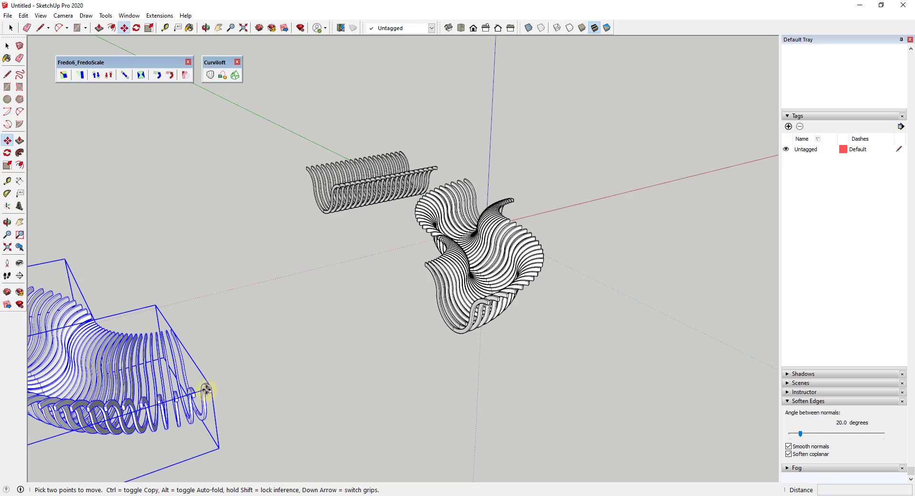
scroll(499, 292, up, 6)
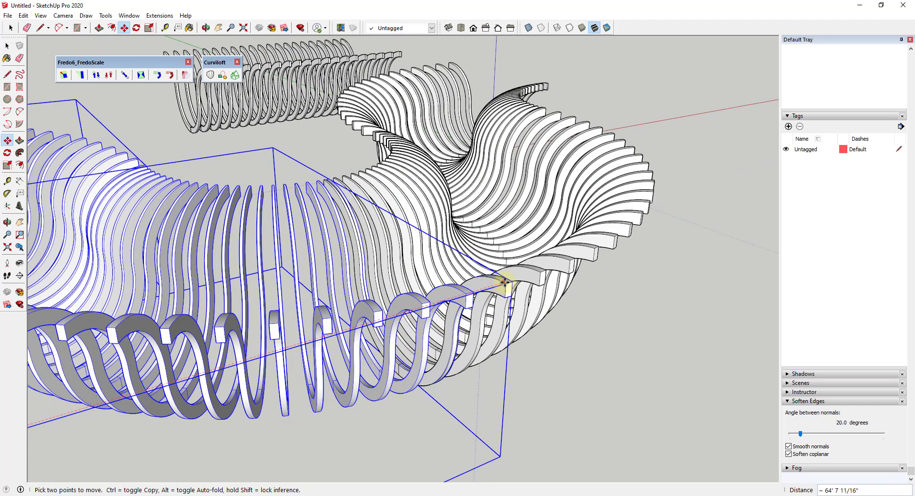
scroll(526, 296, down, 8)
middle_drag(486, 307, 399, 328)
scroll(605, 339, down, 3)
middle_drag(604, 338, 470, 270)
Select the whole straight rib array and place a copy of it about 47' away along the green axis.
key(space)
scroll(562, 292, up, 4)
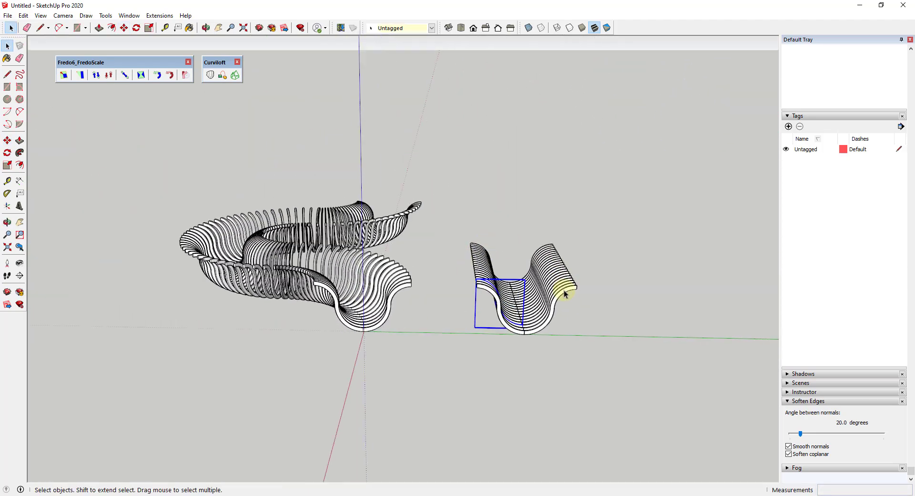
middle_drag(517, 350, 439, 183)
key(space)
drag(384, 143, 578, 357)
middle_drag(548, 347, 393, 310)
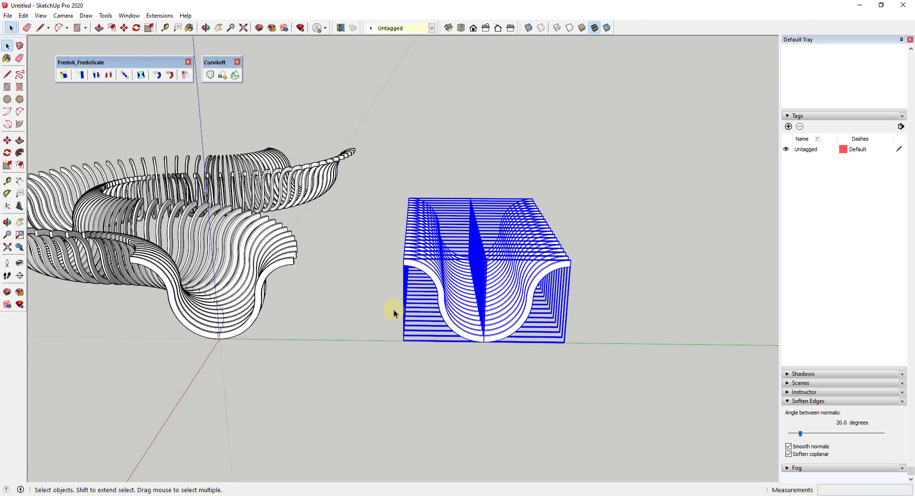
scroll(393, 310, down, 1)
key(m)
click(471, 335)
key(ctrl)
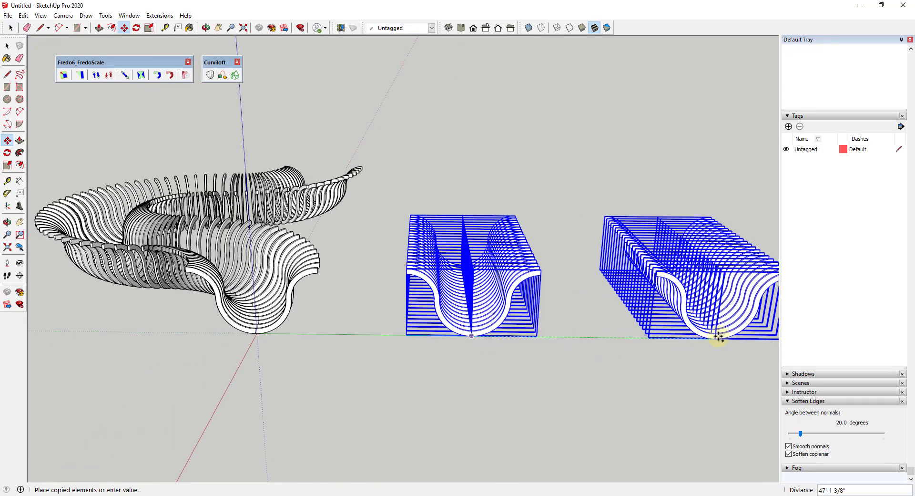
click(718, 337)
key(space)
Open the front half rib of the original straight array for editing and weld the edges of its front face.
scroll(410, 362, up, 4)
double_click(432, 332)
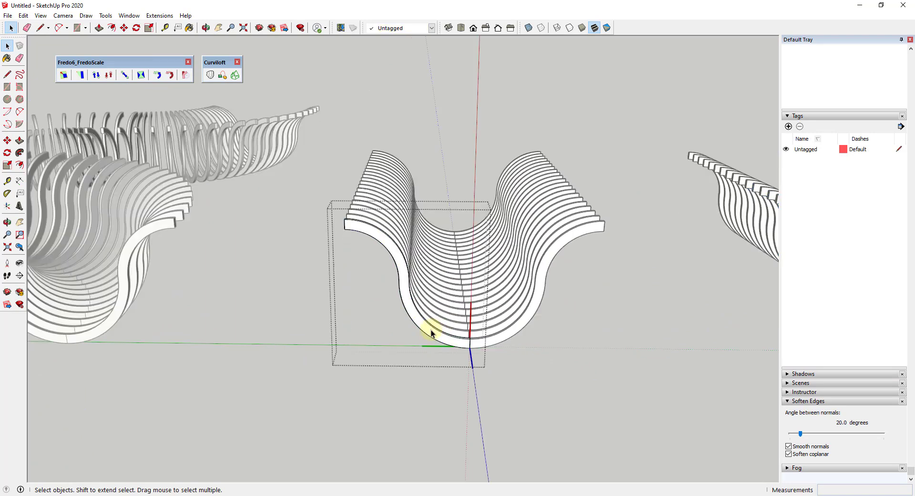
click(431, 333)
middle_drag(435, 333, 374, 316)
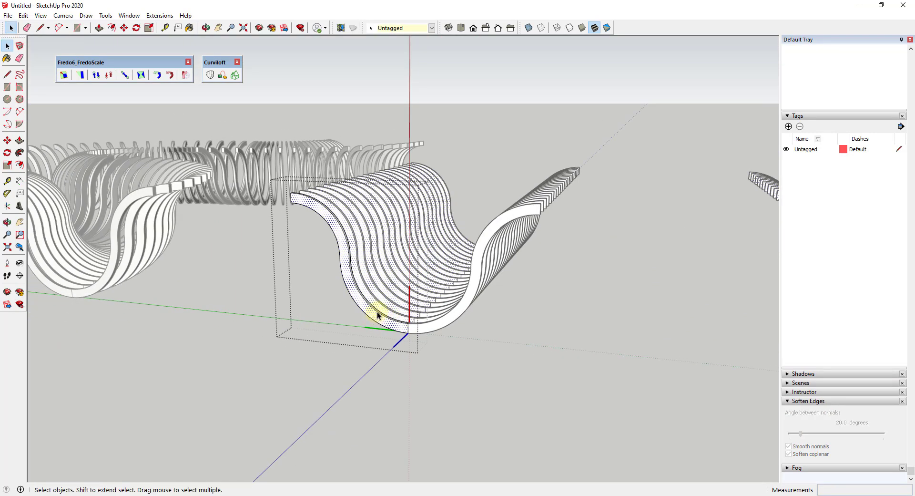
triple_click(377, 311)
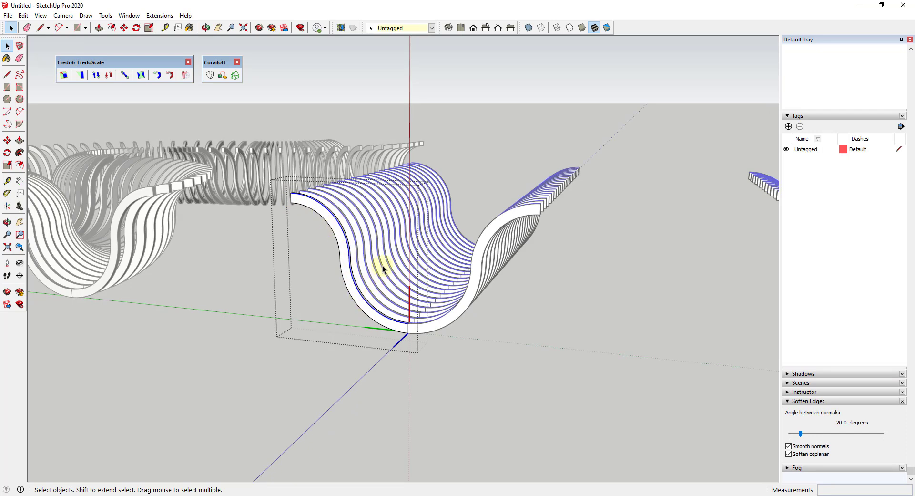
middle_drag(350, 245, 369, 275)
click(367, 275)
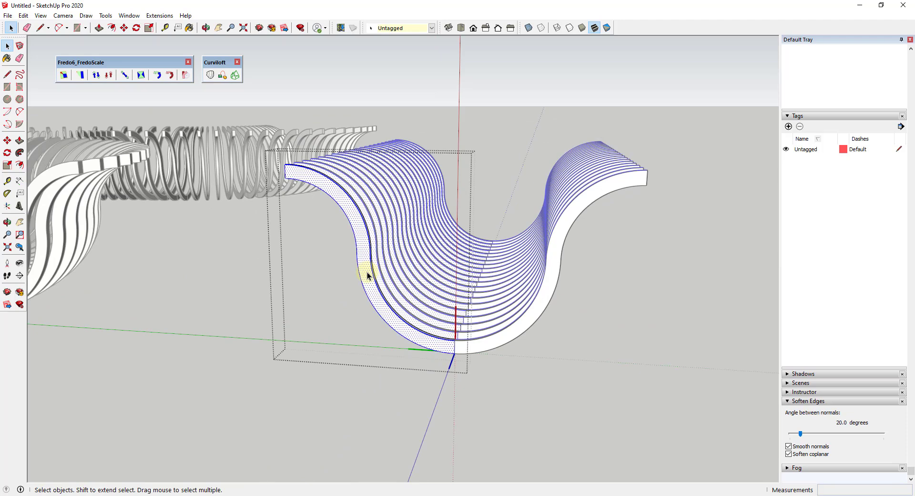
scroll(370, 271, up, 5)
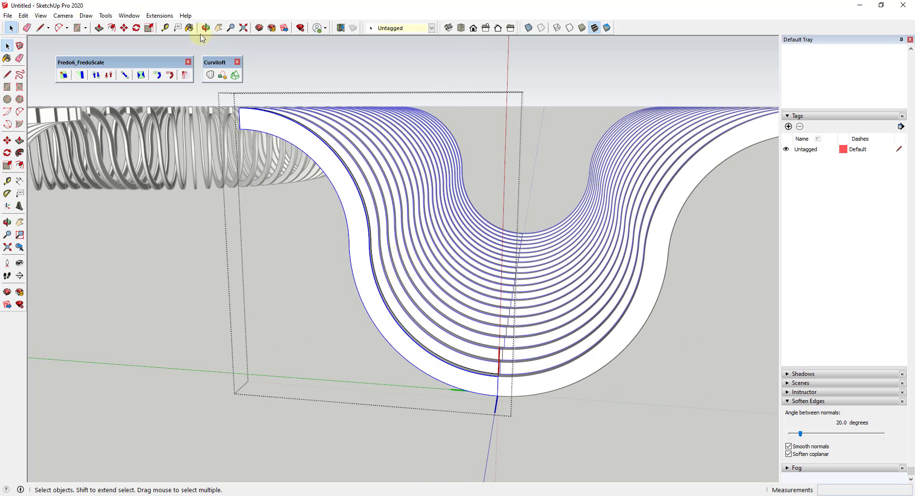
click(160, 15)
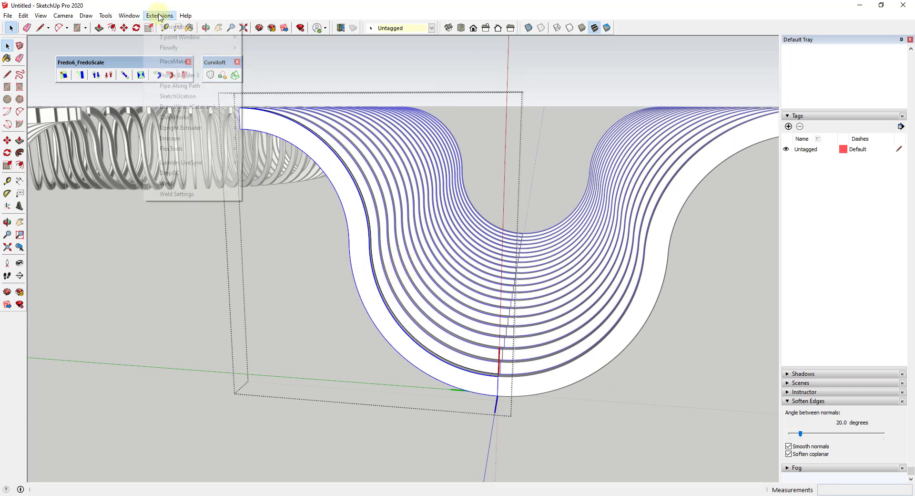
click(190, 184)
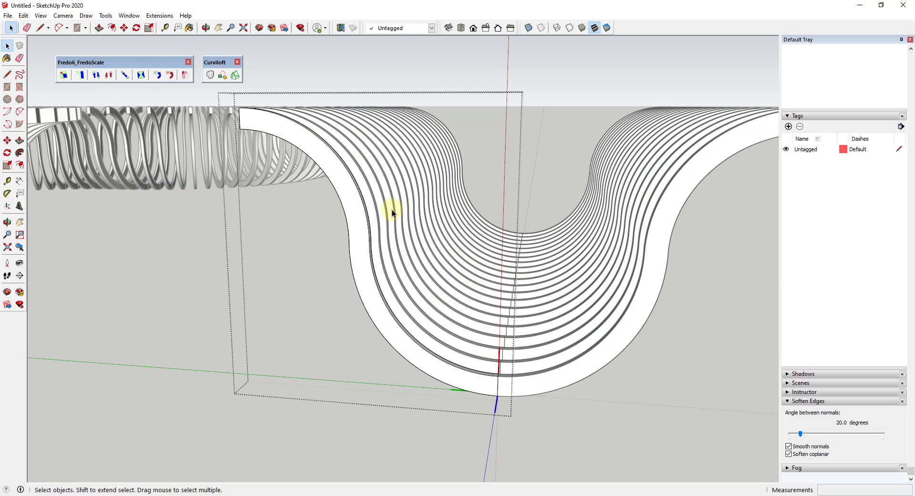
Check the half rib's outer and back edges by selecting them individually from the front and from behind.
click(366, 215)
click(356, 290)
middle_drag(355, 276, 730, 280)
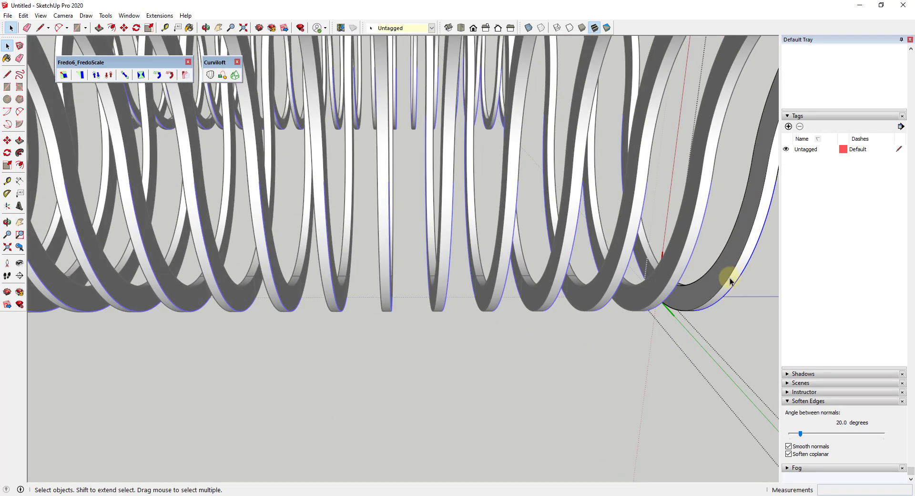
click(738, 270)
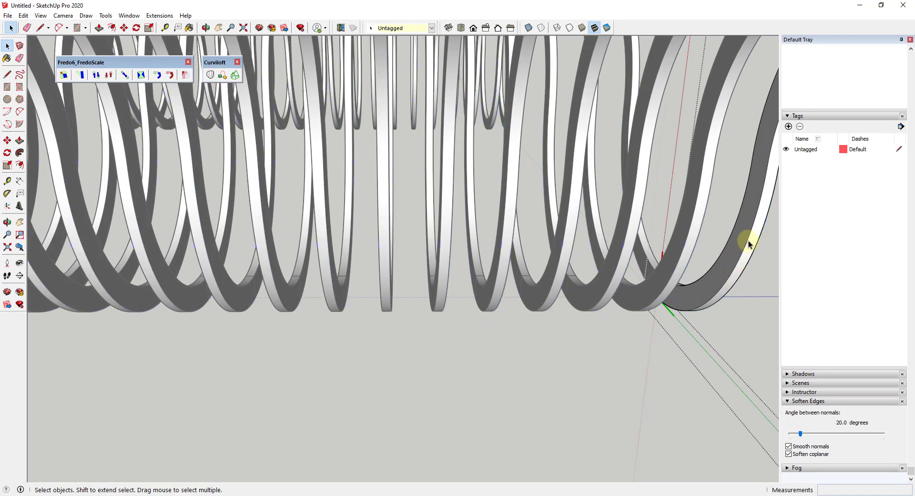
middle_drag(749, 244, 668, 282)
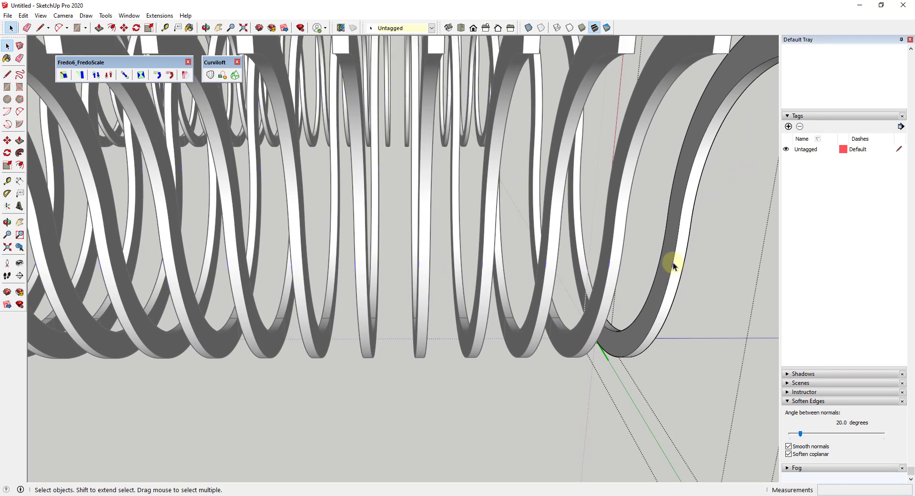
click(668, 214)
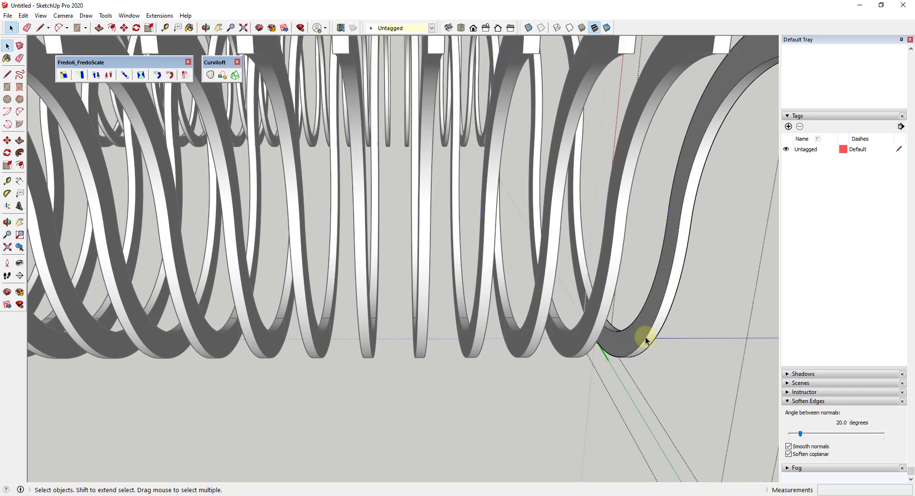
Weld the outline edges of the half rib's back face and close the rib for editing.
triple_click(697, 132)
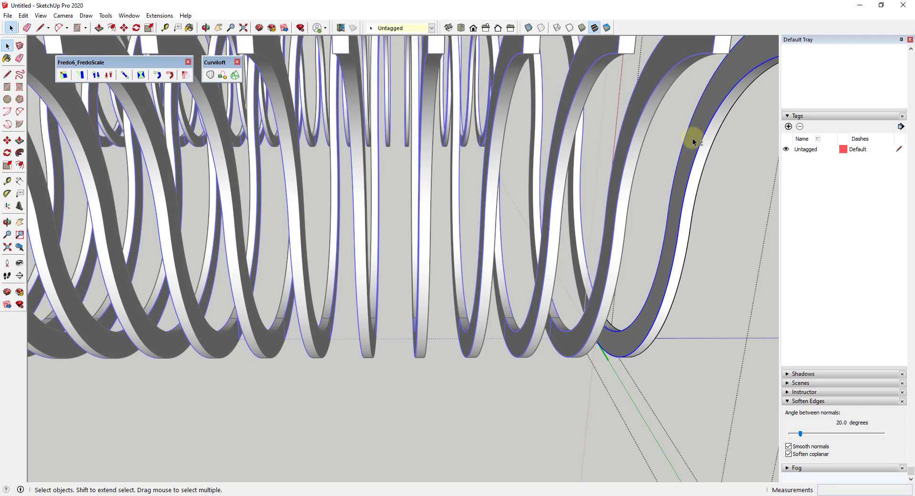
click(153, 16)
click(169, 183)
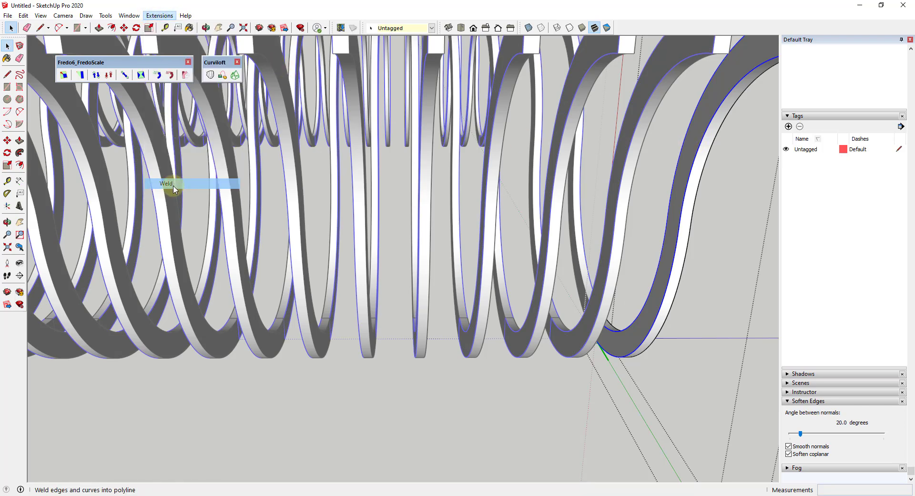
click(681, 221)
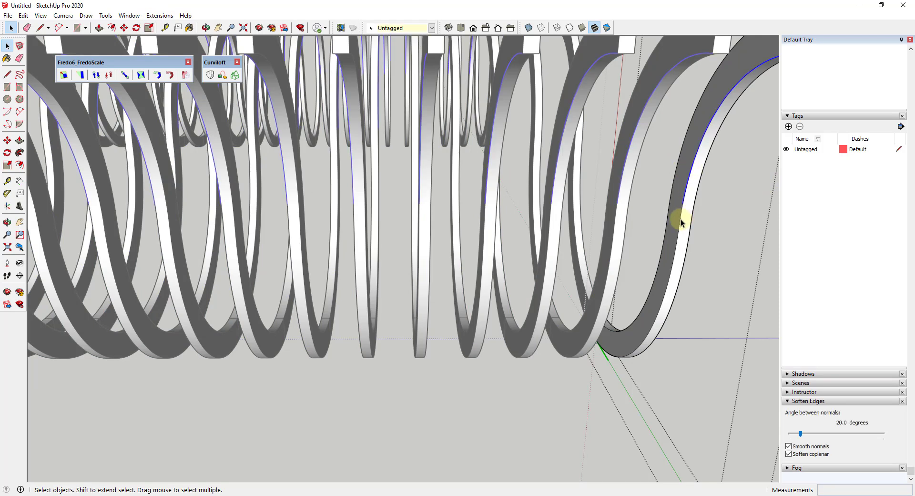
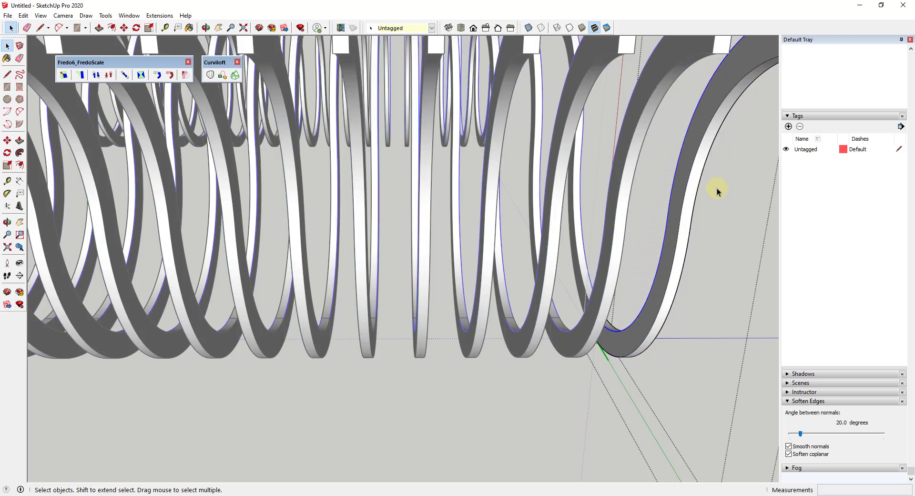
middle_drag(715, 190, 523, 241)
click(615, 243)
middle_drag(615, 242, 207, 233)
scroll(176, 210, up, 2)
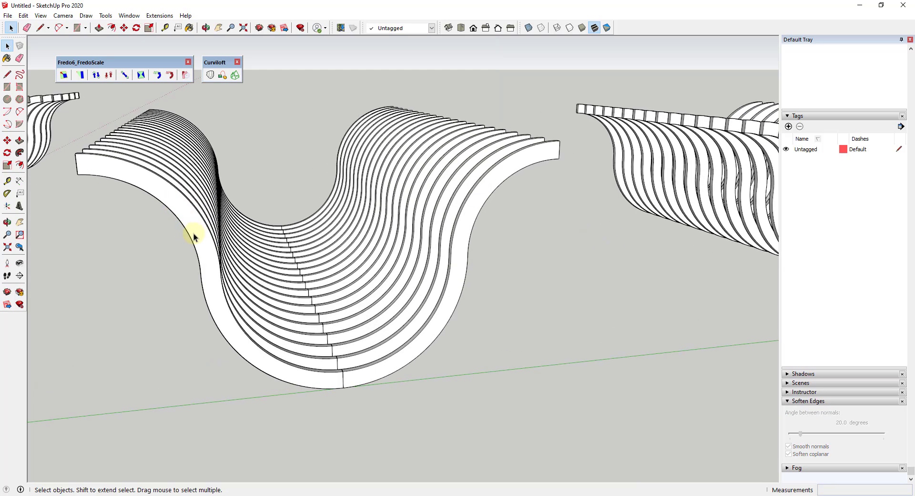
Select all ribs of the original straight array, explode them into loose geometry and clear the selection.
click(190, 237)
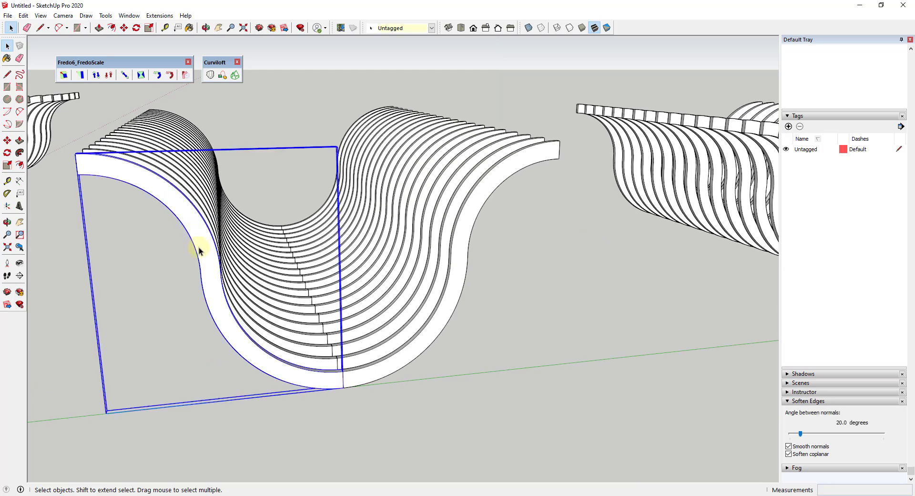
scroll(199, 247, down, 3)
scroll(424, 239, down, 3)
middle_drag(425, 238, 258, 204)
drag(229, 157, 471, 323)
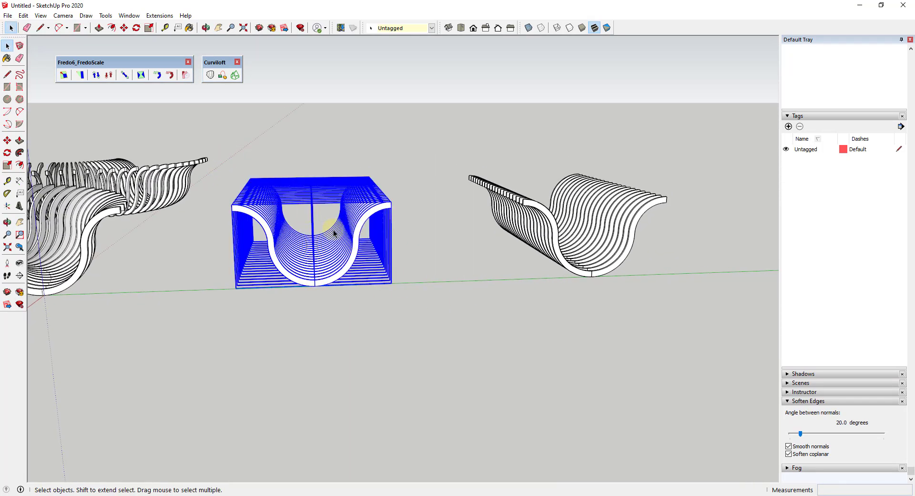
right_click(343, 182)
click(371, 234)
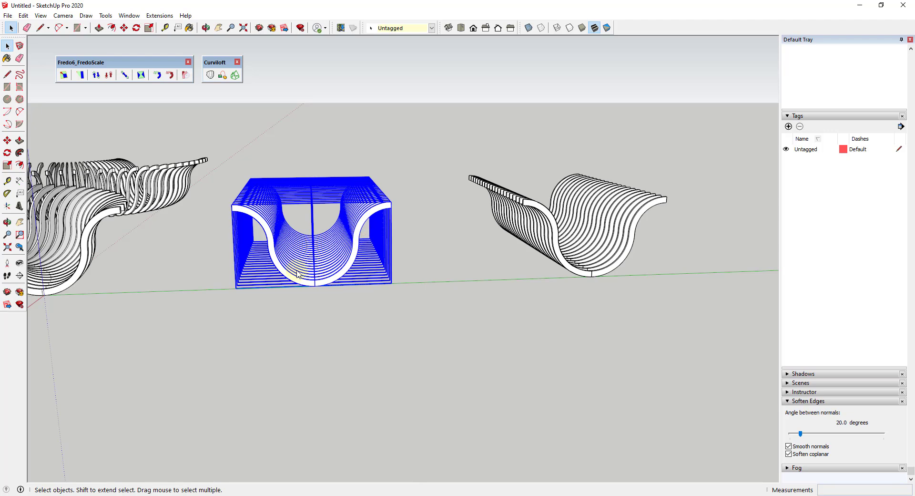
scroll(276, 261, up, 3)
middle_drag(276, 262, 334, 203)
click(307, 198)
Switch the camera to parallel projection and show the exploded rib array in the Right view.
click(63, 16)
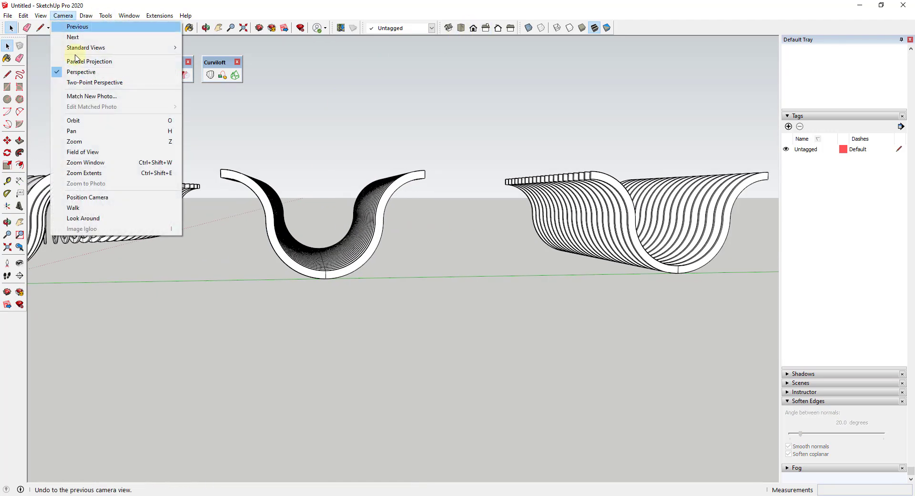
click(80, 60)
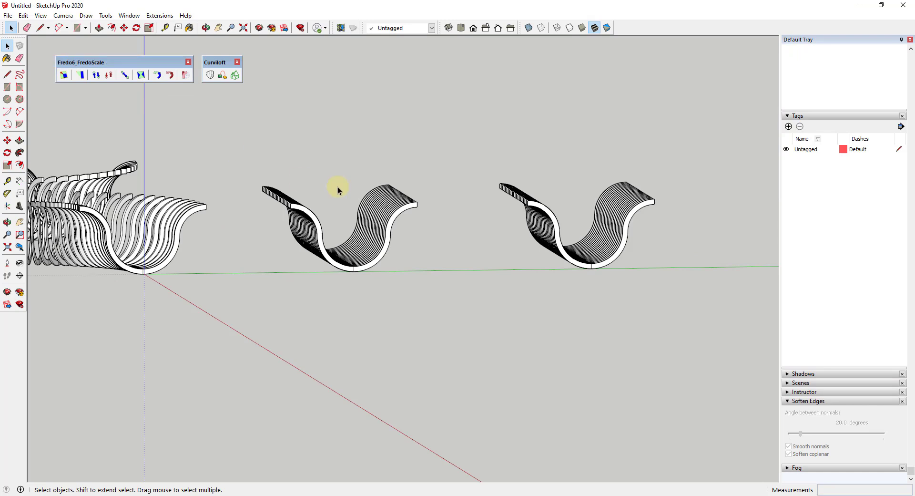
click(485, 27)
scroll(276, 260, up, 4)
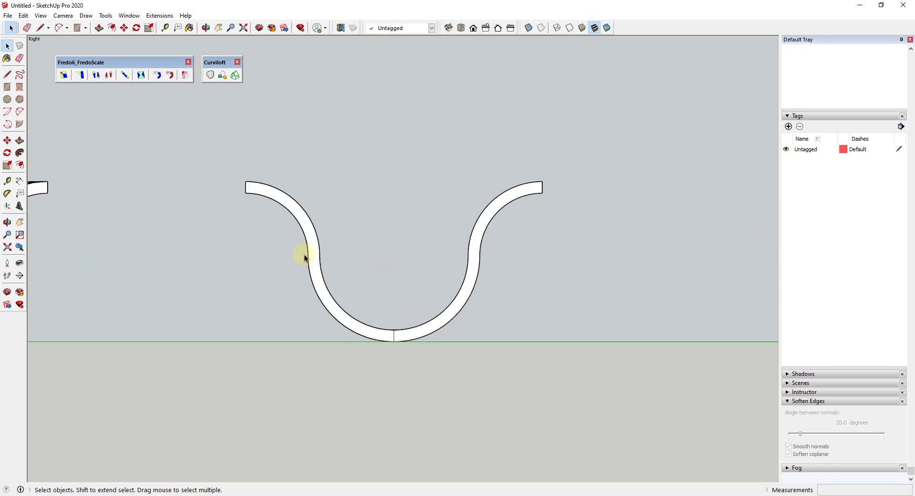
Select the outer underside curves of all exploded ribs on both halves of the profile.
drag(295, 279, 299, 284)
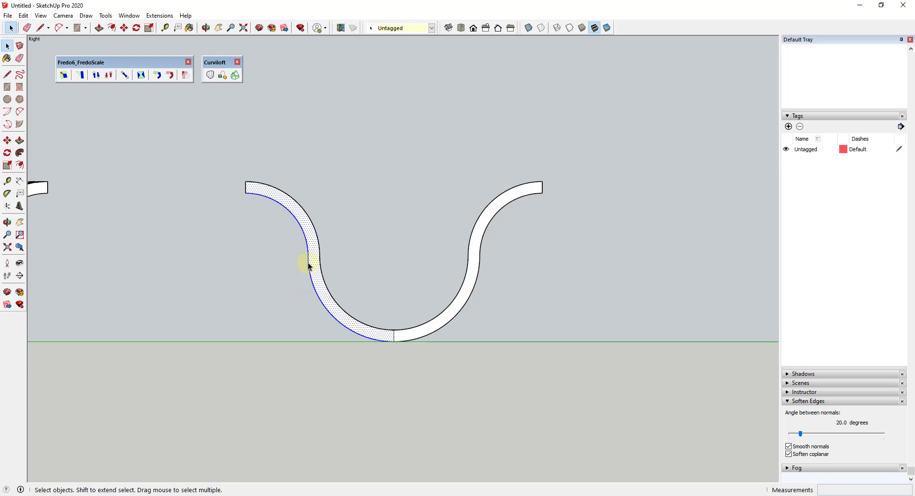
middle_drag(311, 292, 409, 308)
middle_drag(559, 347, 445, 322)
click(485, 31)
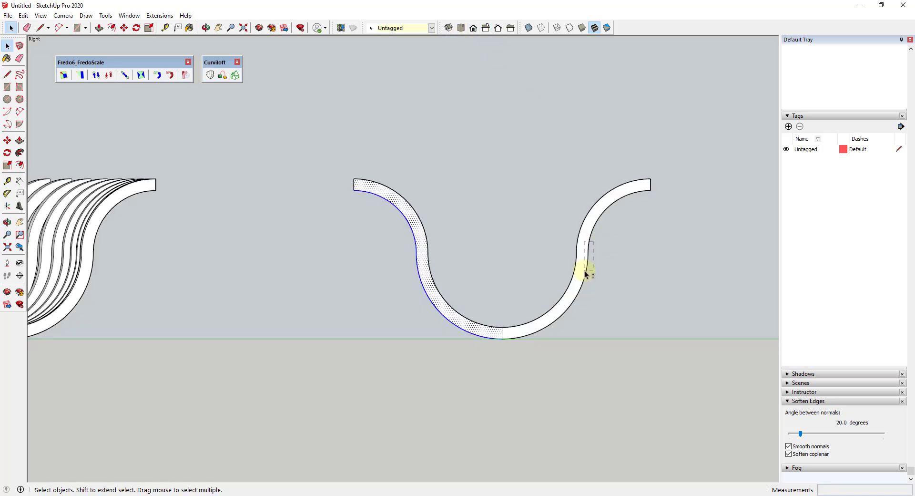
shift+click(585, 273)
middle_drag(570, 258, 668, 257)
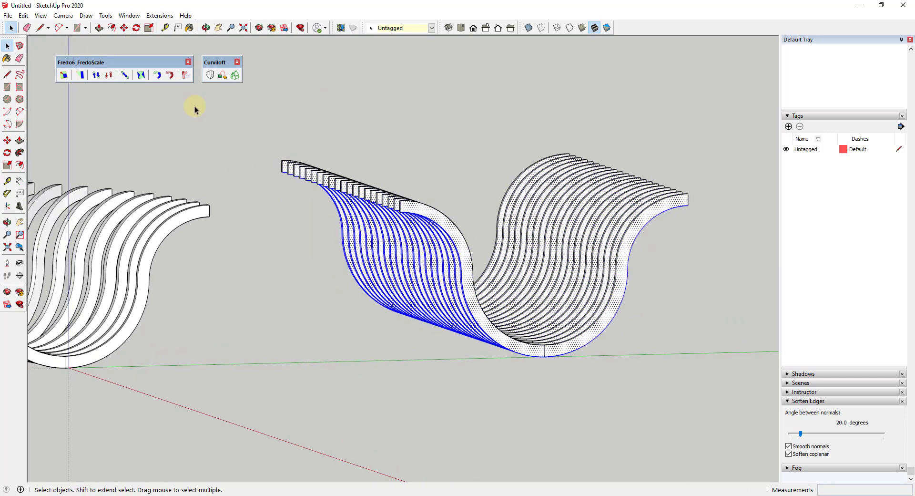
Start a Curviloft Loft by Spline from the selected underside curves and inspect the generated mesh preview from below.
click(211, 76)
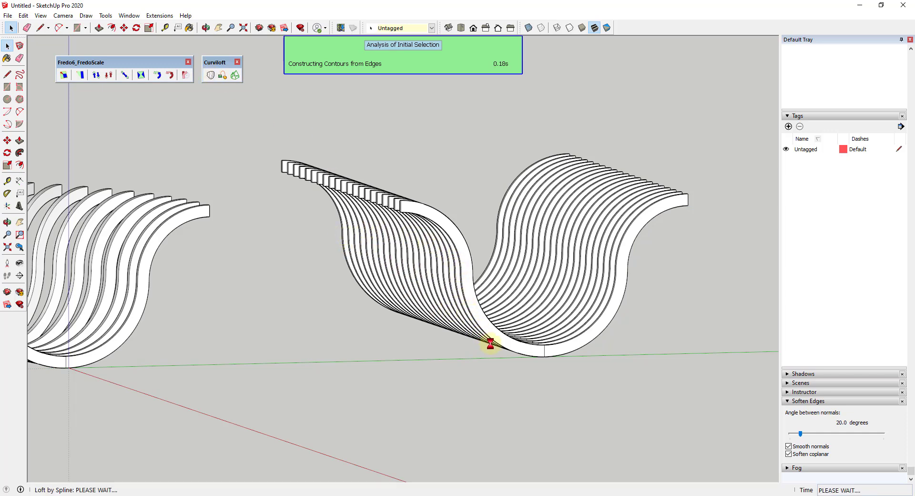
middle_drag(544, 357, 349, 223)
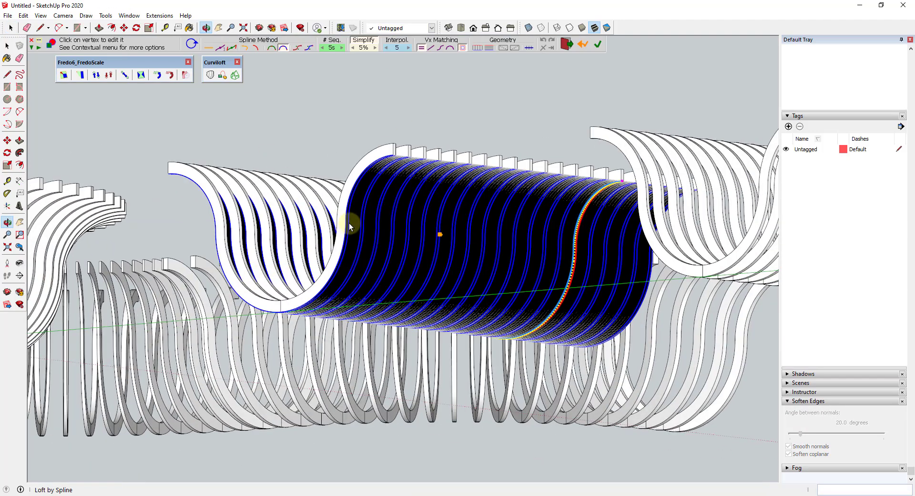
click(487, 201)
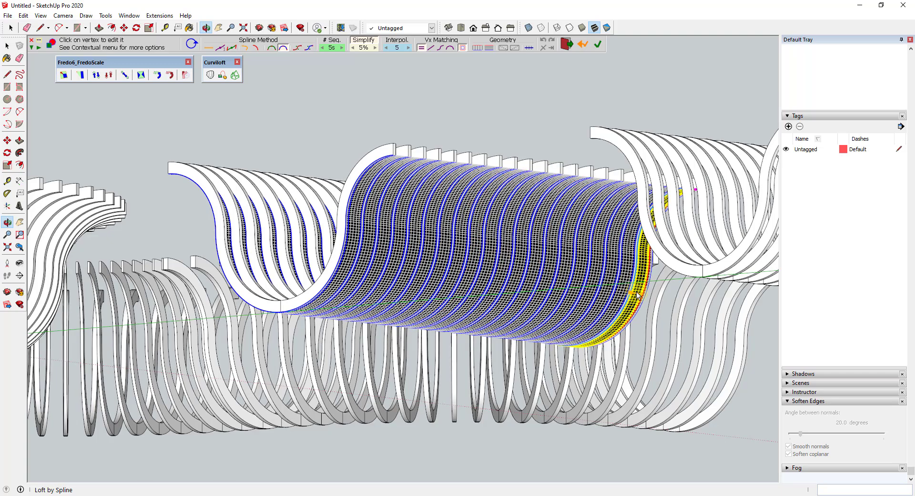
middle_drag(599, 279, 454, 268)
scroll(436, 262, up, 3)
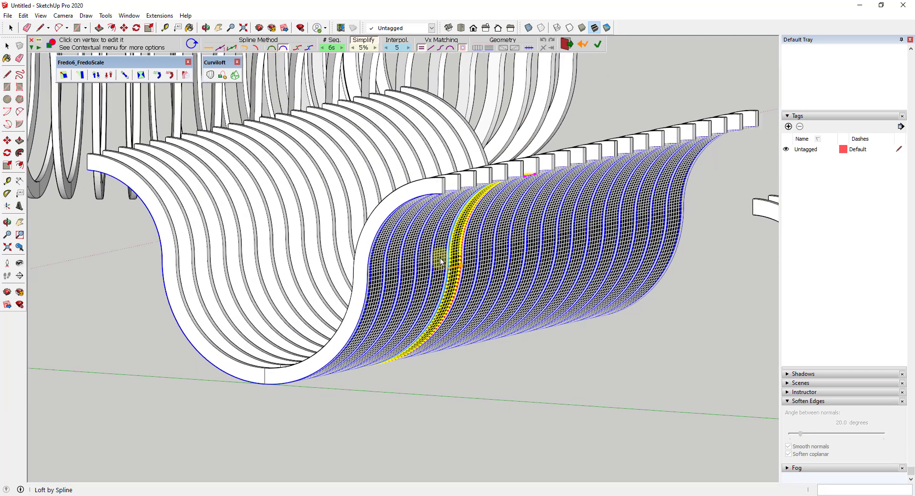
scroll(435, 229, up, 3)
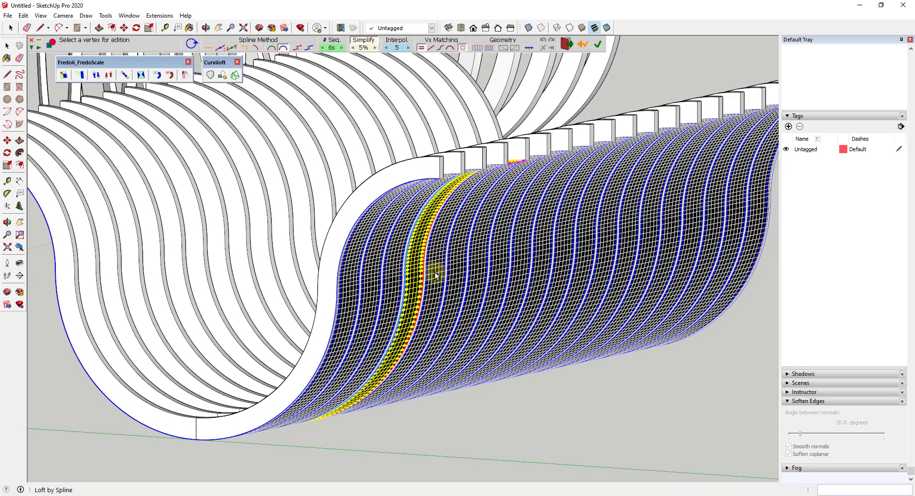
Reduce the loft's number of segments to 1s and generate the surface along the ribs.
click(324, 49)
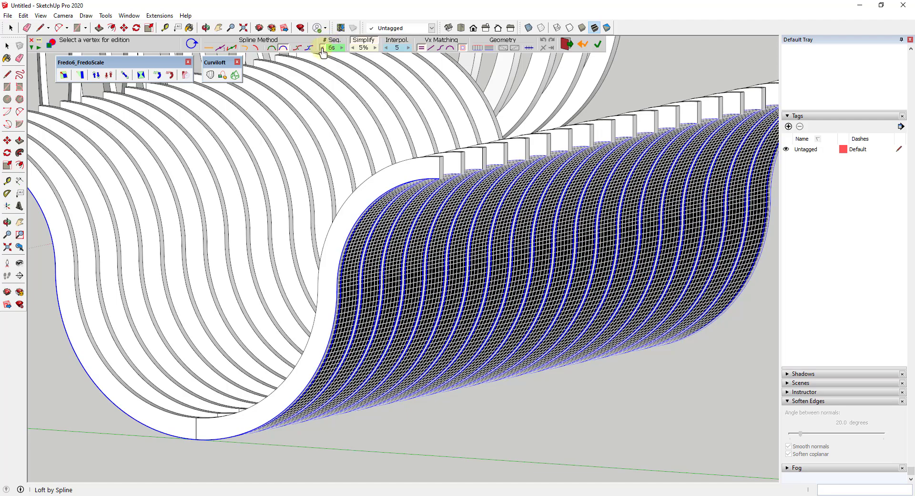
click(323, 49)
key(o)
drag(439, 251, 315, 251)
key(Escape)
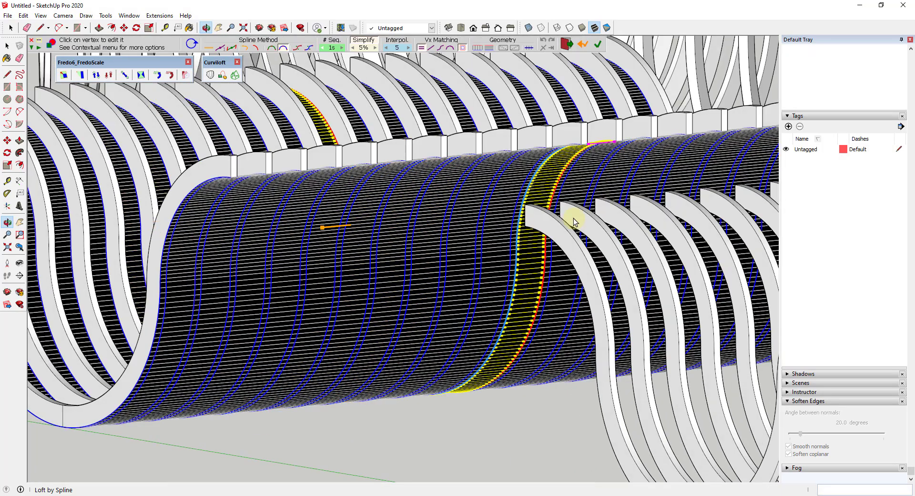
middle_drag(307, 233, 466, 239)
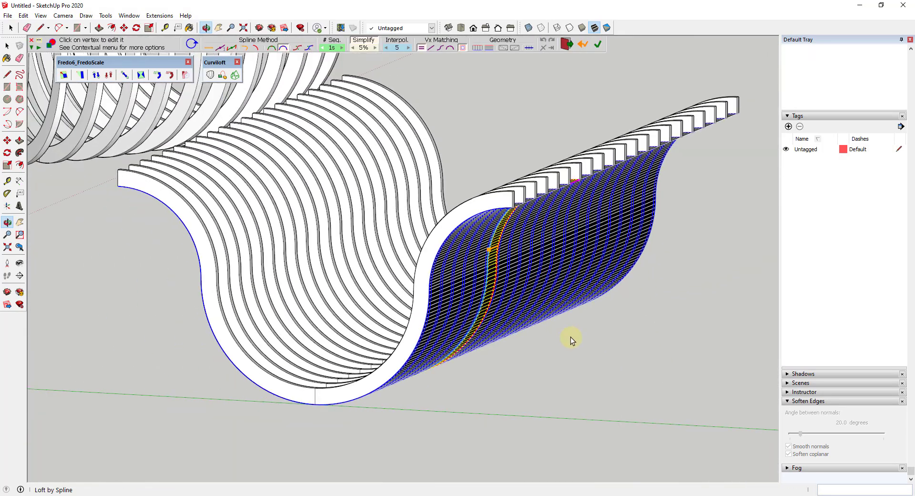
click(602, 351)
Select the whole straight rib array with its lofted surface from the Right view and explode the loft group.
key(F5)
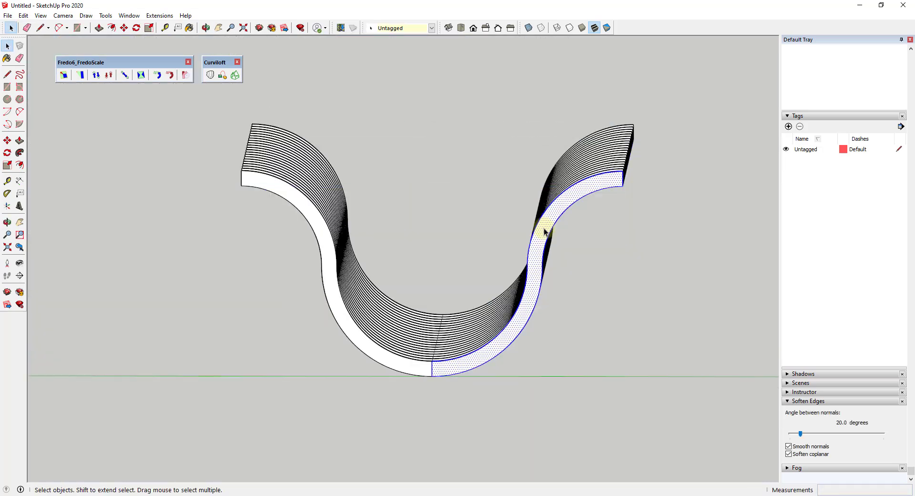
drag(308, 163, 561, 342)
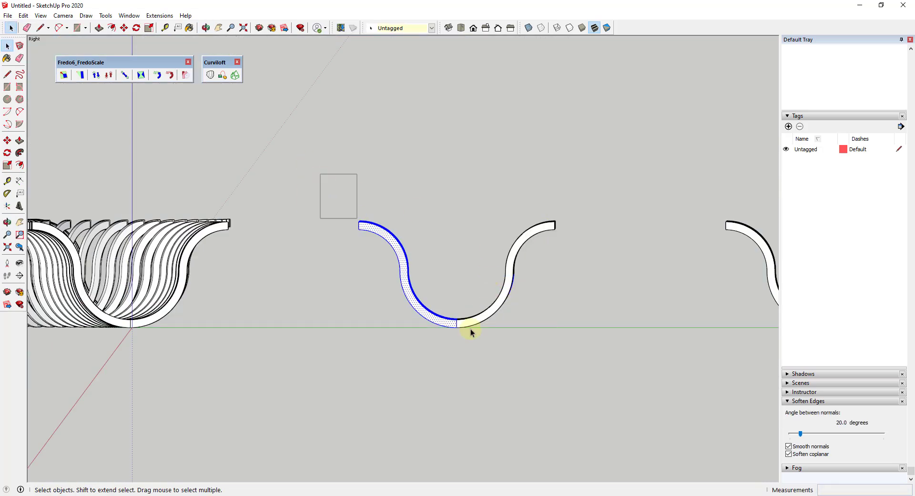
drag(471, 332, 609, 324)
middle_drag(609, 324, 434, 289)
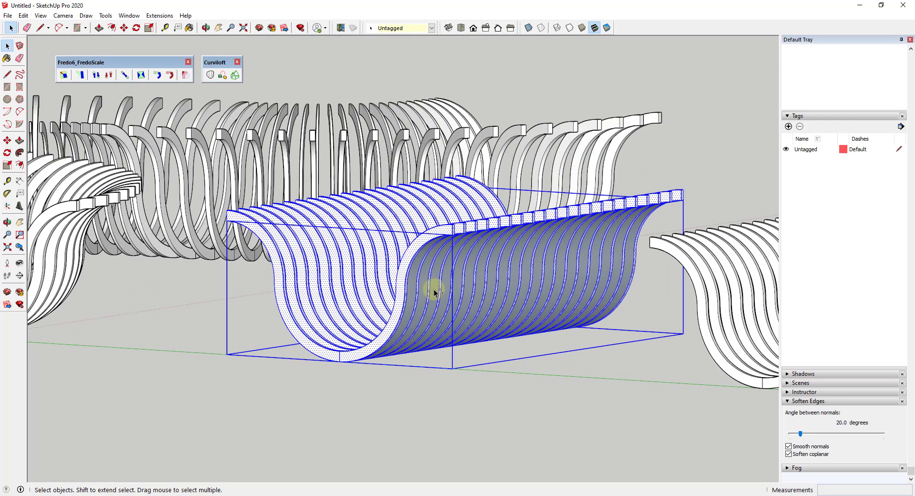
right_click(414, 250)
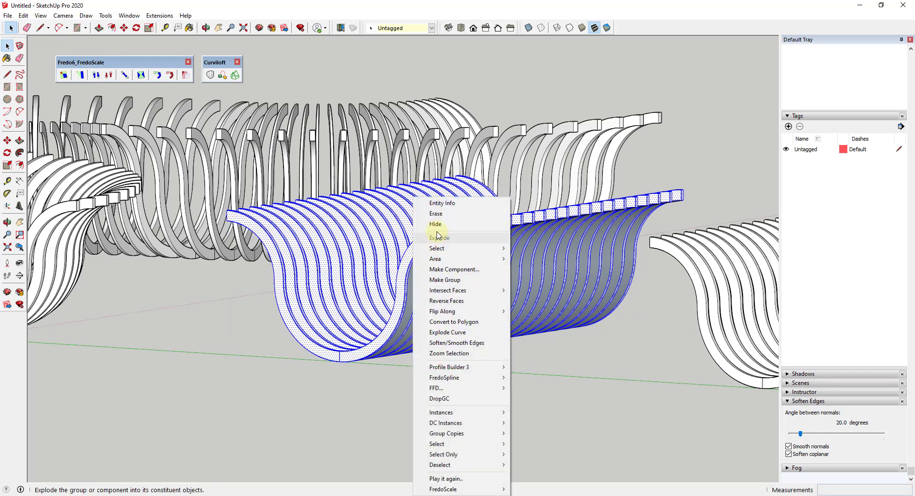
click(437, 237)
Close the group containing the ribs and lofted surface for editing and clear the selection.
middle_drag(404, 330, 253, 181)
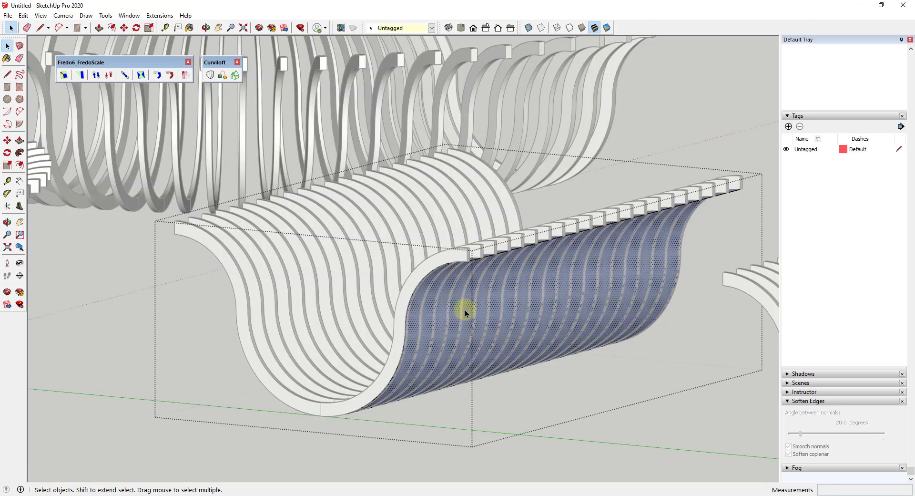
middle_drag(452, 313, 578, 370)
click(578, 370)
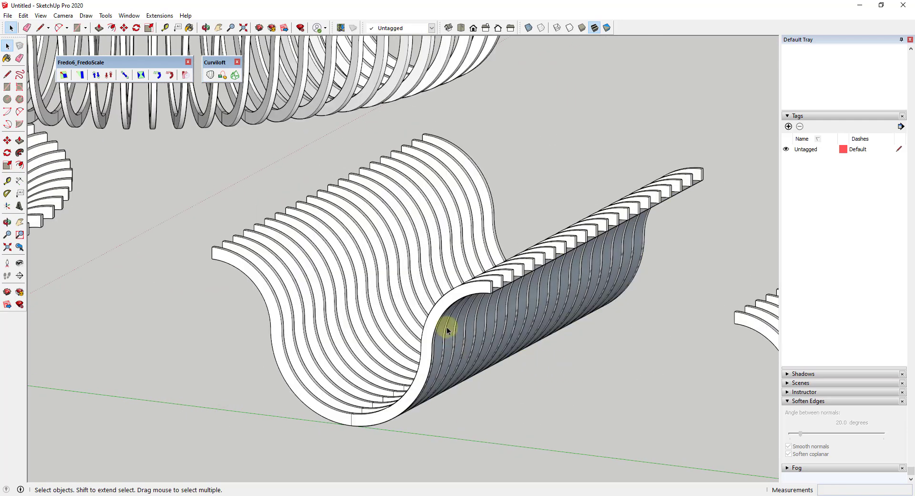
Examine the curved rib structure and compare it with the straight array carrying the lofted surface.
scroll(266, 302, down, 6)
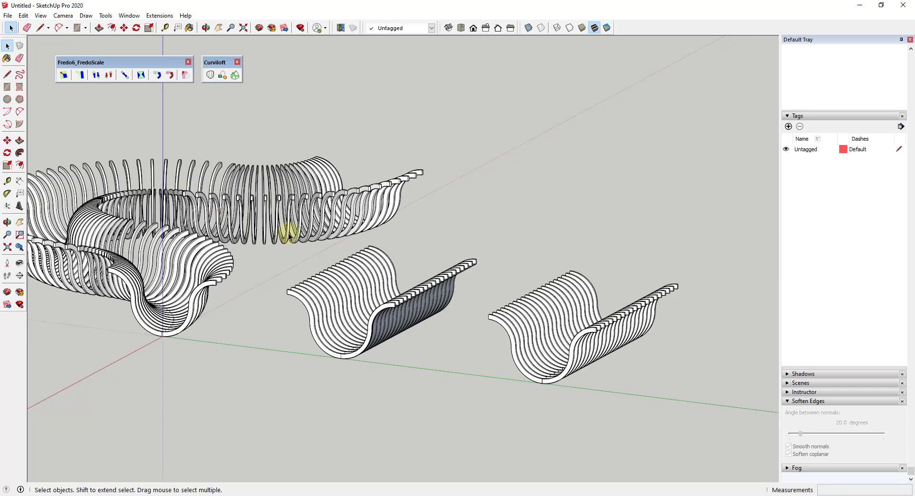
middle_drag(340, 259, 105, 253)
scroll(105, 253, up, 2)
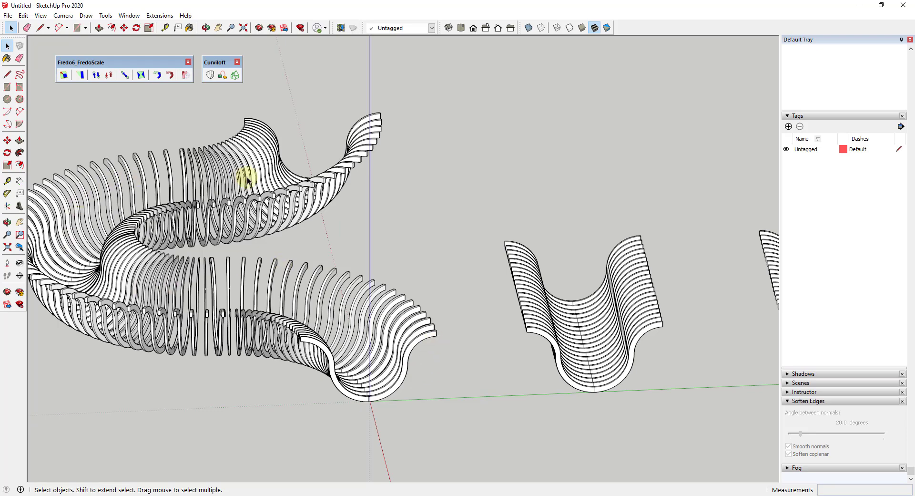
middle_drag(491, 279, 613, 320)
scroll(511, 372, up, 2)
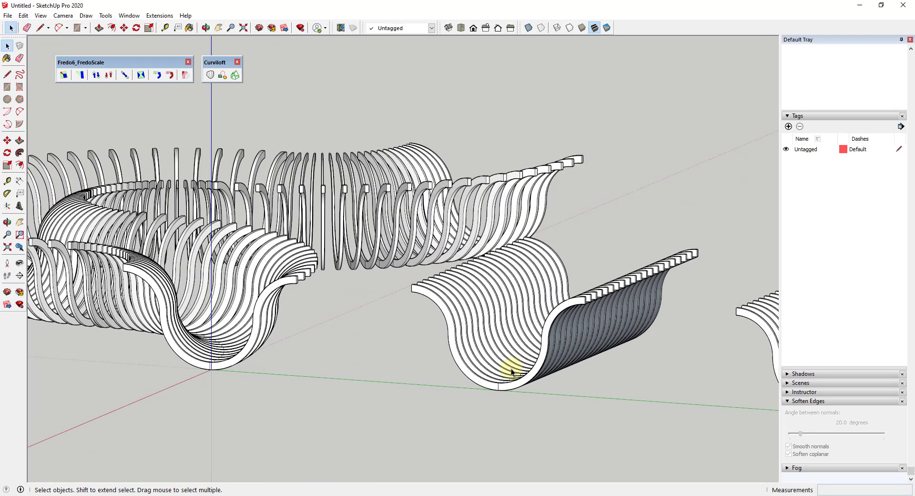
scroll(531, 314, down, 2)
middle_drag(313, 313, 382, 316)
scroll(441, 237, up, 1)
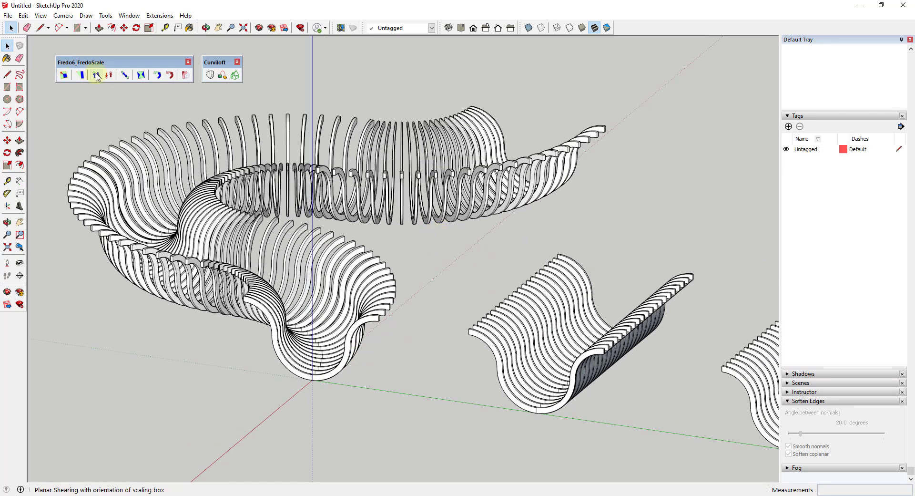